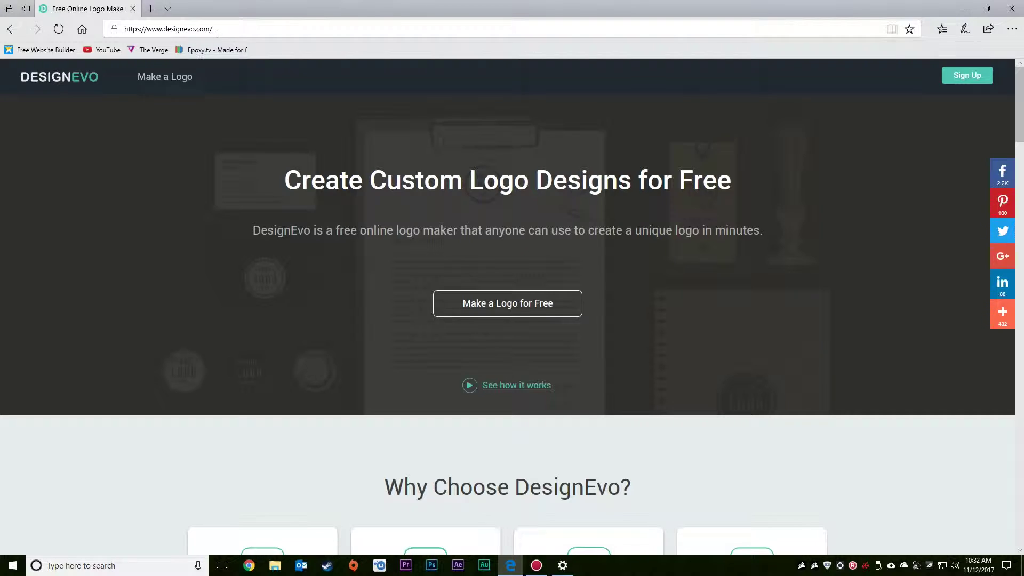
# Reload the DesignEvo homepage and select the 'Why Choose DesignEvo?' heading
pyautogui.moveTo(212, 29); pyautogui.dragTo(94, 28)
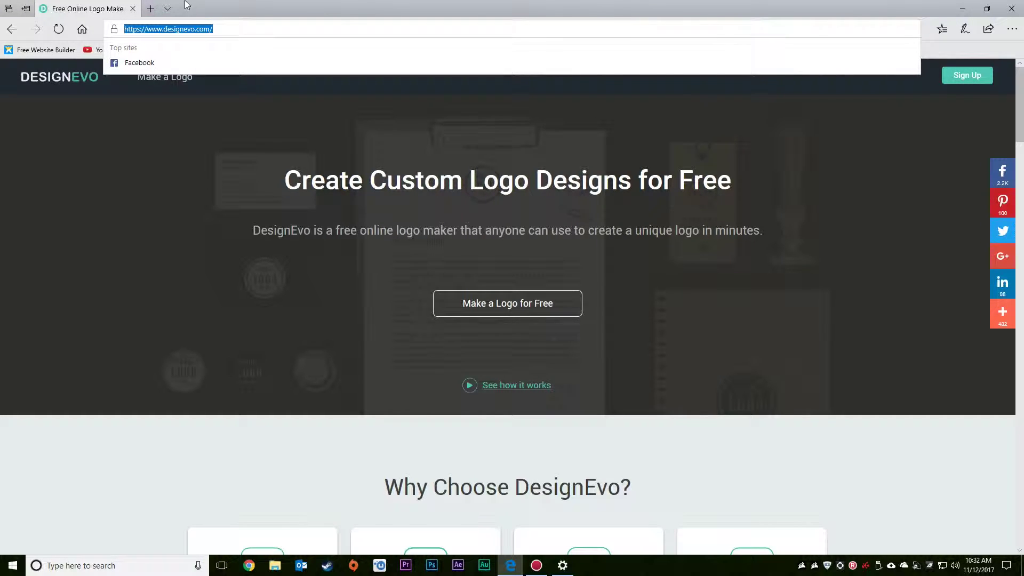
pyautogui.press('Return')
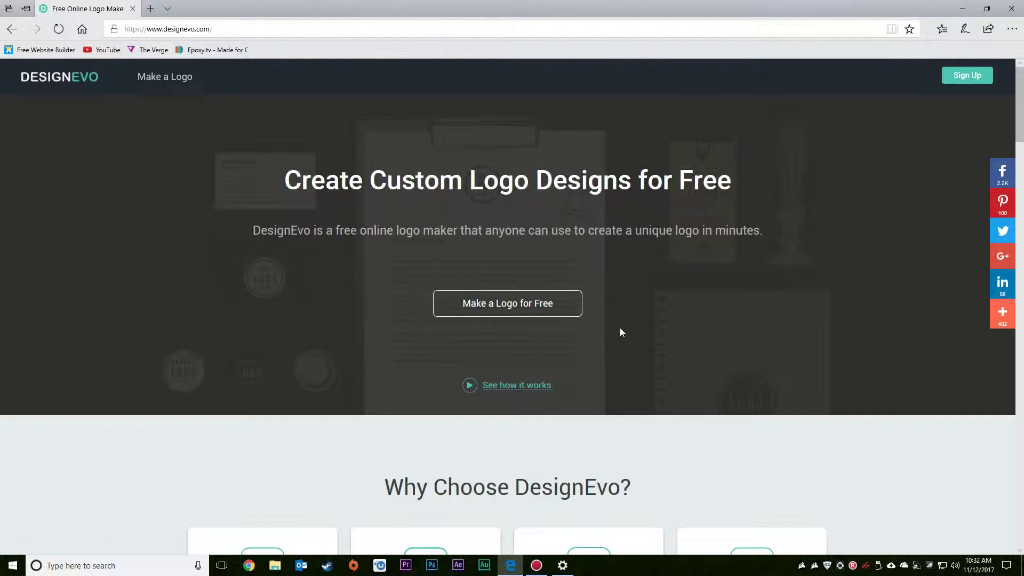
pyautogui.scroll(-2, 623, 302)
pyautogui.scroll(-5, 617, 297)
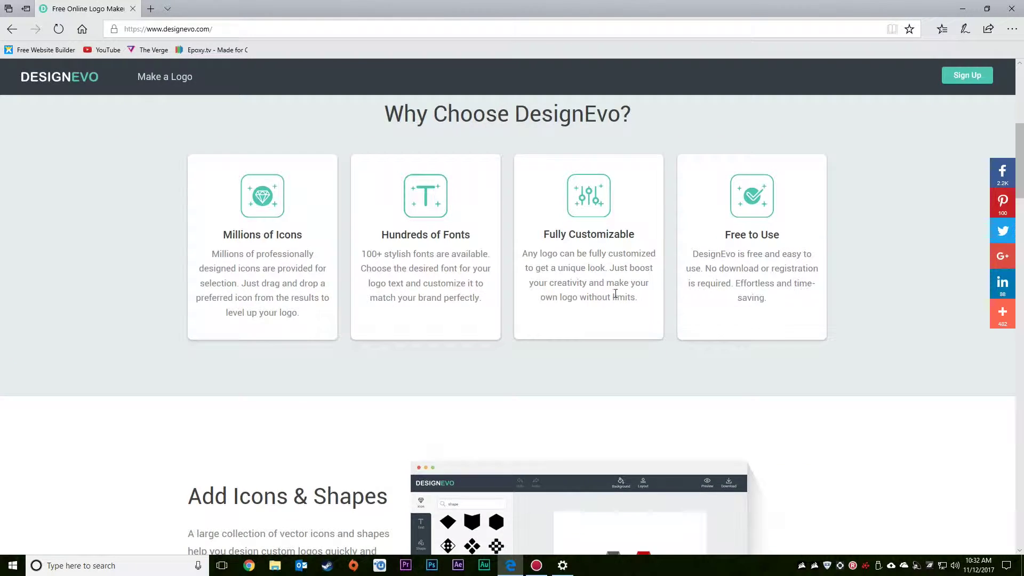
pyautogui.scroll(3, 617, 297)
pyautogui.doubleClick(399, 259)
pyautogui.click(385, 262)
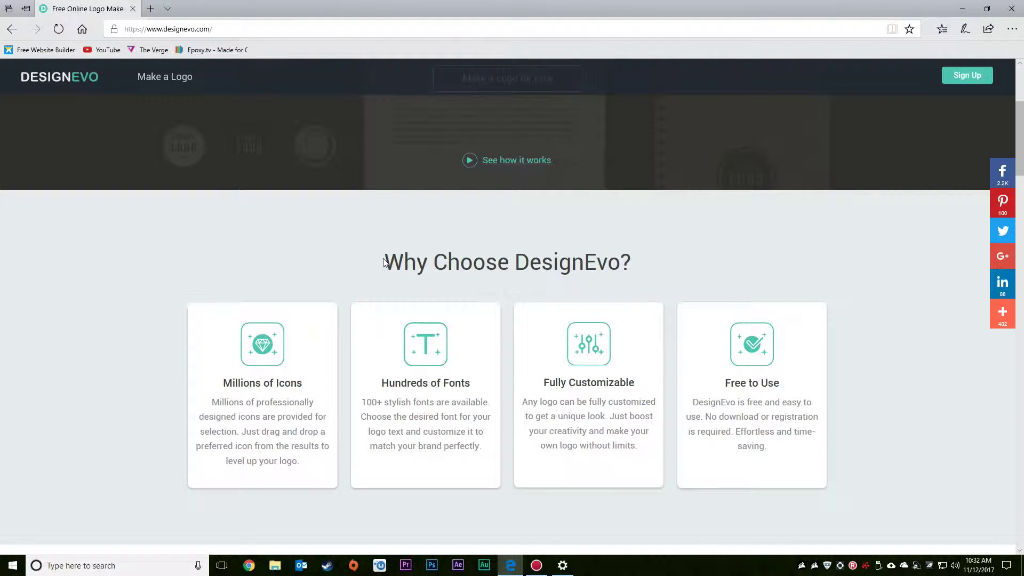
pyautogui.moveTo(385, 261); pyautogui.dragTo(640, 265)
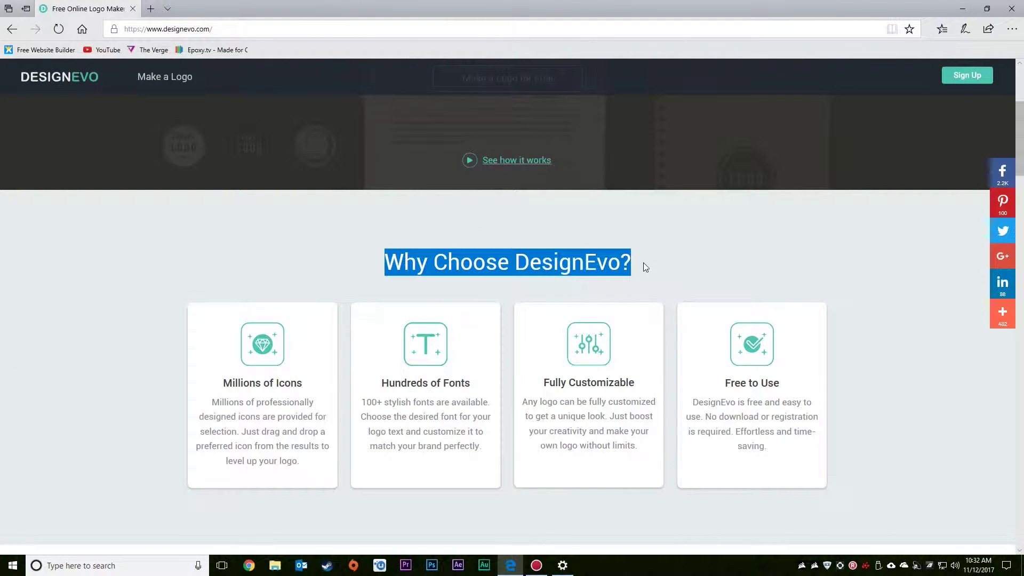
pyautogui.click(643, 263)
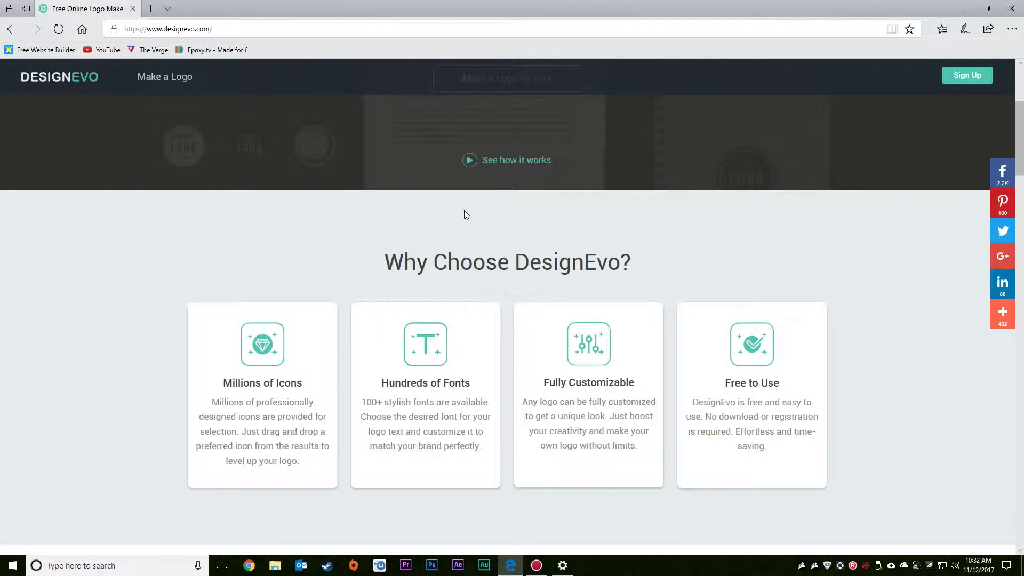
pyautogui.scroll(-2, 464, 215)
pyautogui.scroll(-3, 304, 288)
pyautogui.scroll(3, 296, 304)
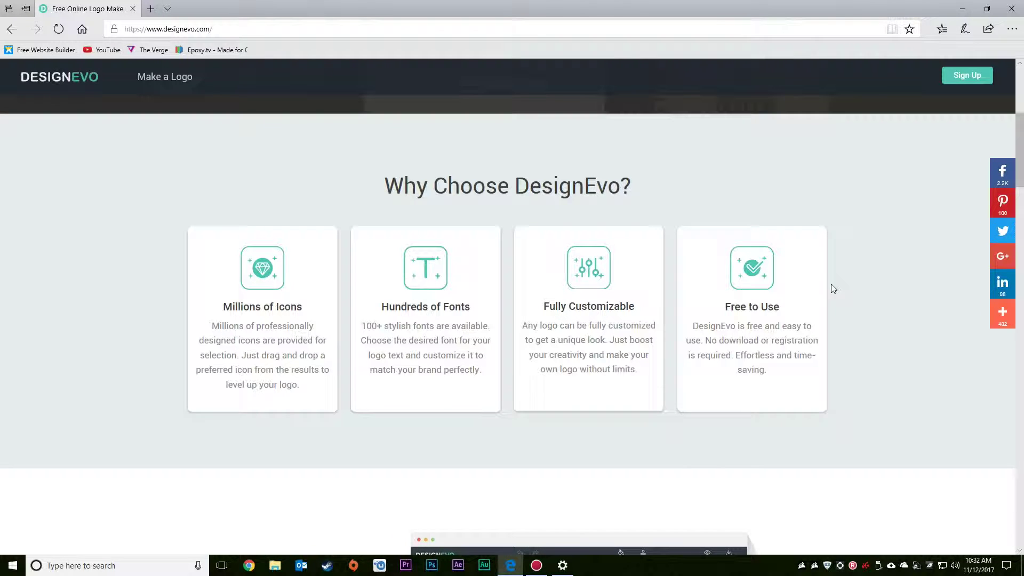
pyautogui.scroll(-5, 846, 266)
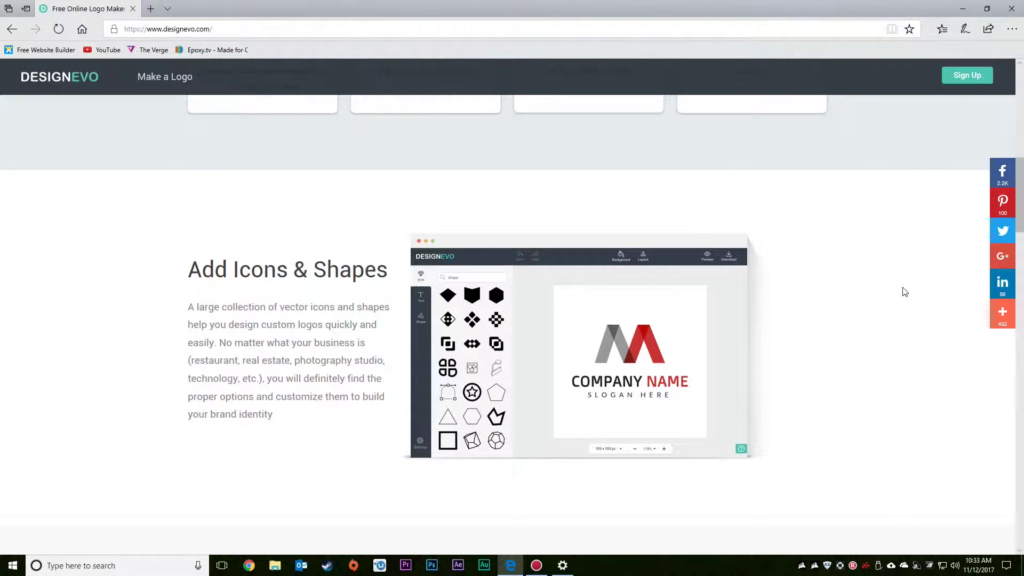
pyautogui.scroll(-3, 296, 230)
pyautogui.scroll(-4, 293, 230)
pyautogui.scroll(-1, 292, 230)
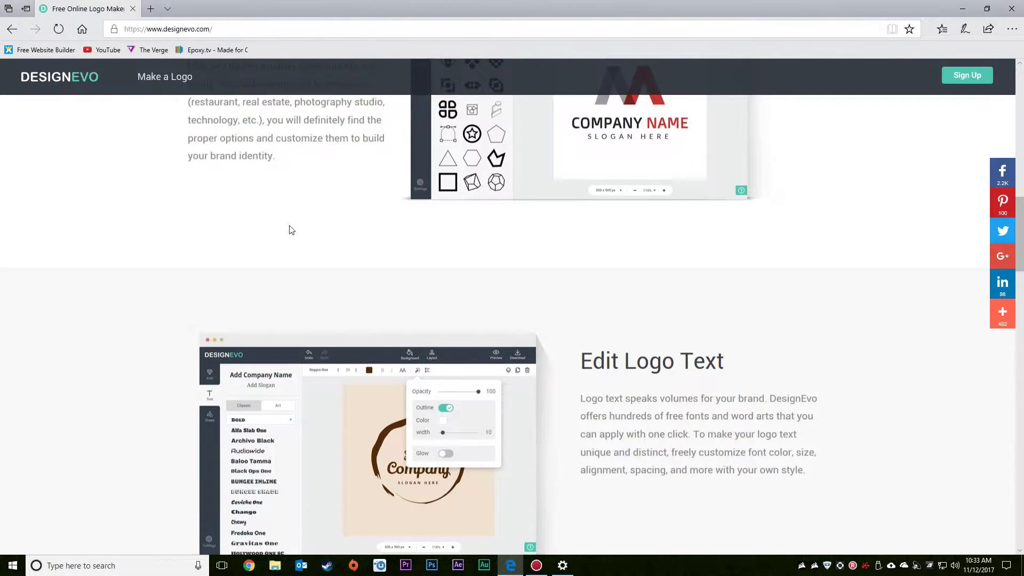
pyautogui.scroll(-3, 292, 230)
pyautogui.scroll(9, 289, 232)
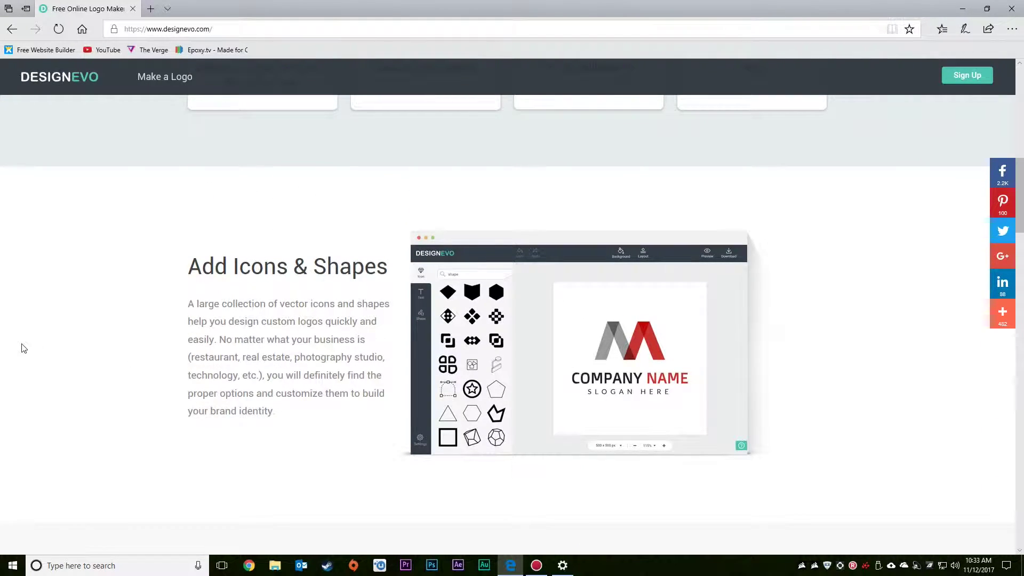
pyautogui.scroll(-3, 592, 326)
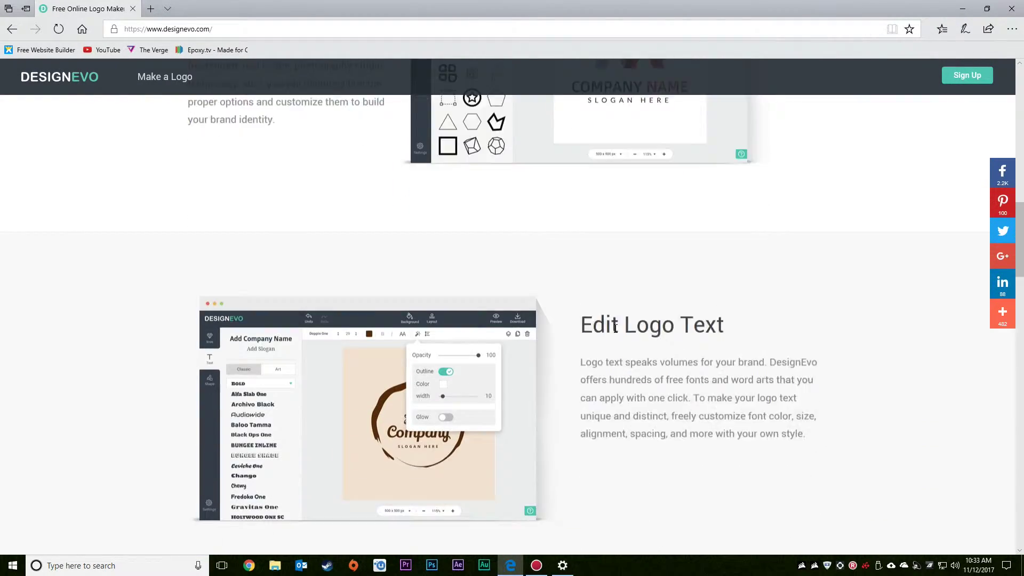
pyautogui.scroll(-1, 592, 326)
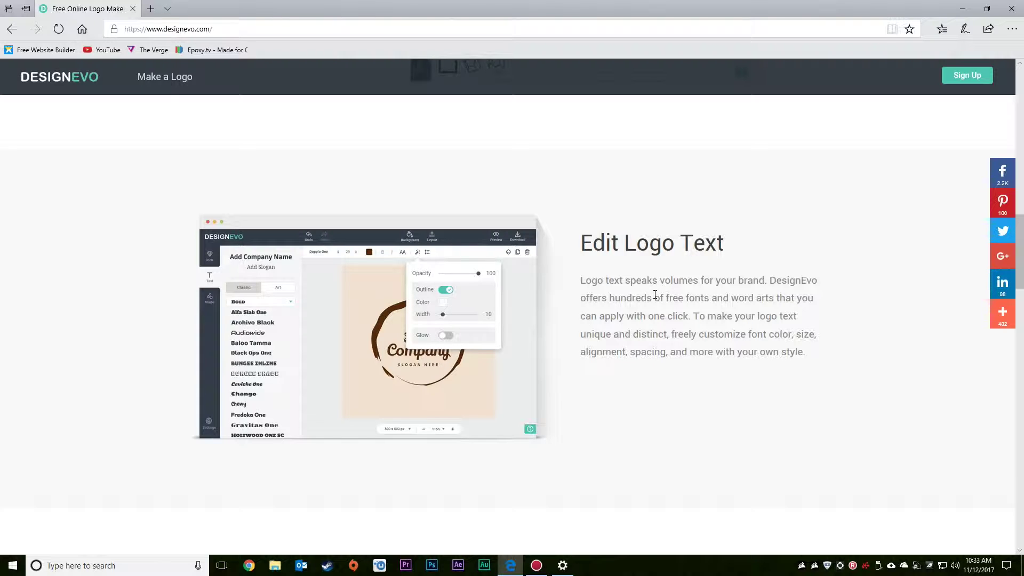
pyautogui.scroll(-4, 655, 296)
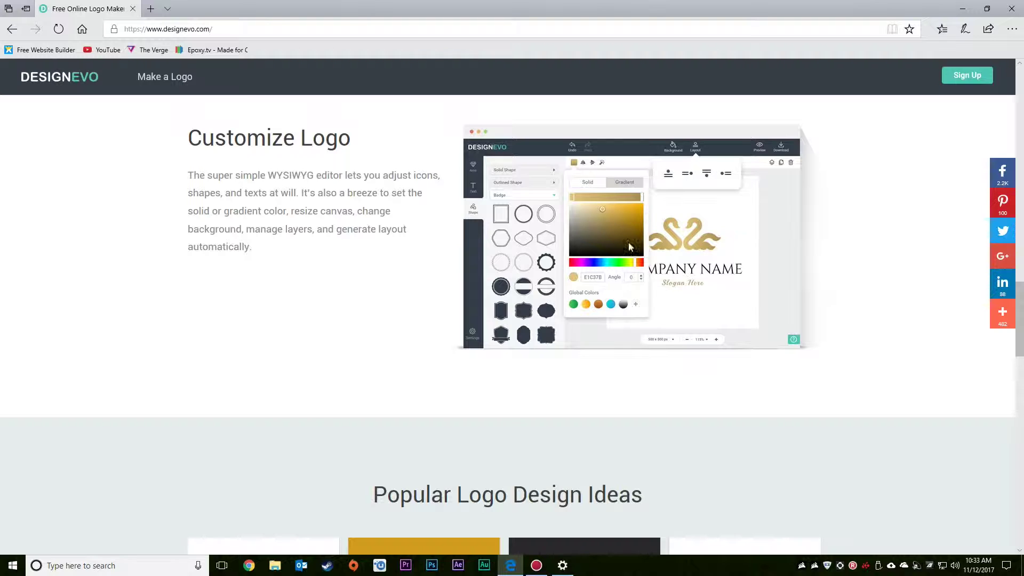
pyautogui.scroll(-1, 366, 282)
pyautogui.scroll(-4, 366, 281)
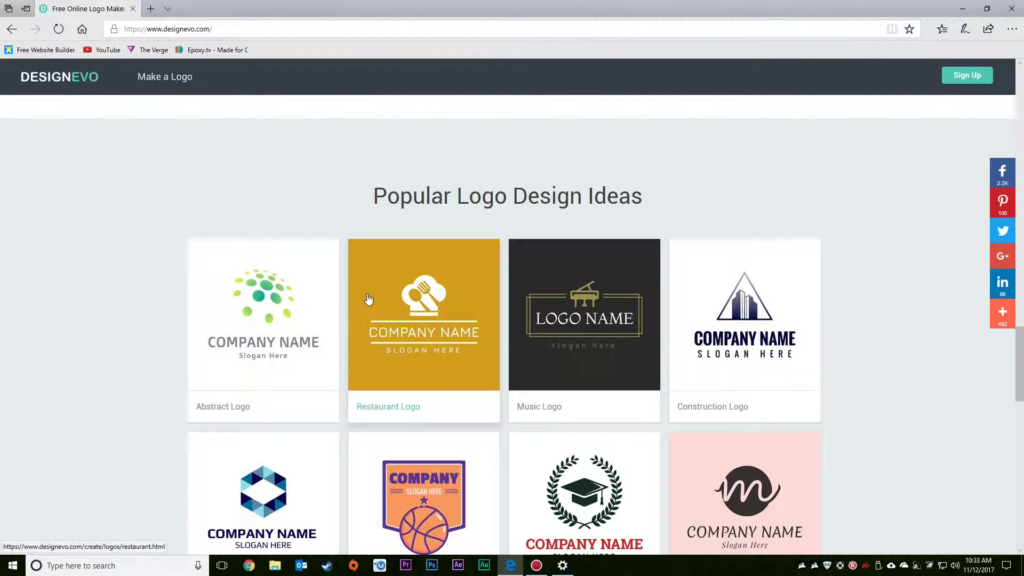
pyautogui.scroll(-3, 264, 184)
pyautogui.scroll(-1, 264, 168)
pyautogui.scroll(3, 502, 365)
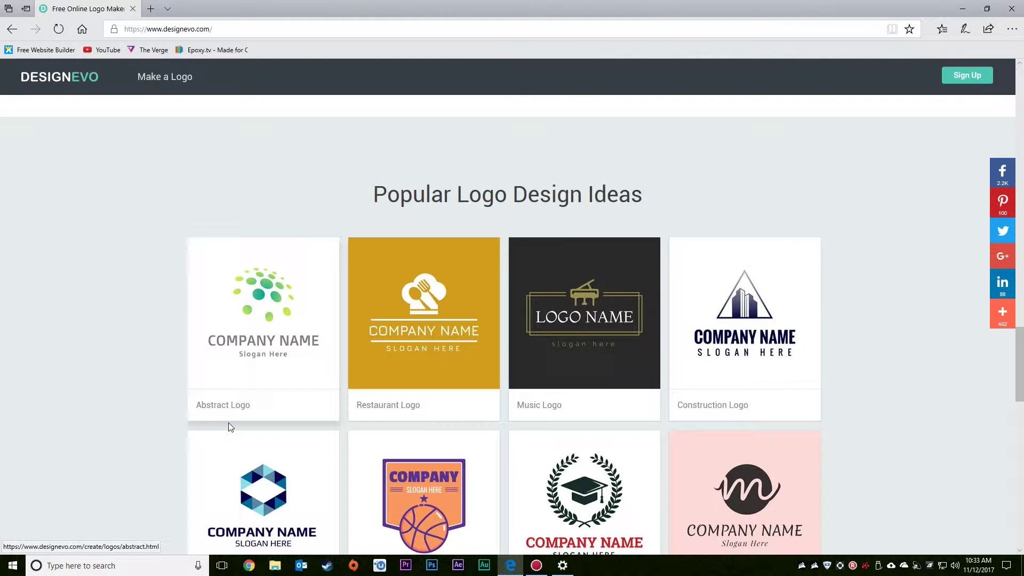
pyautogui.scroll(-3, 228, 423)
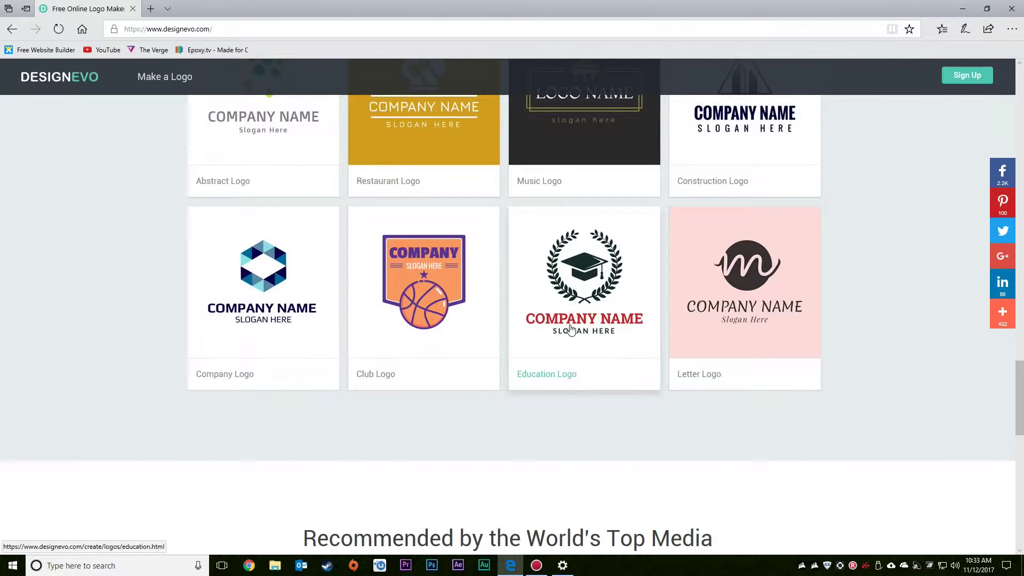
pyautogui.scroll(-5, 696, 393)
pyautogui.scroll(2, 572, 316)
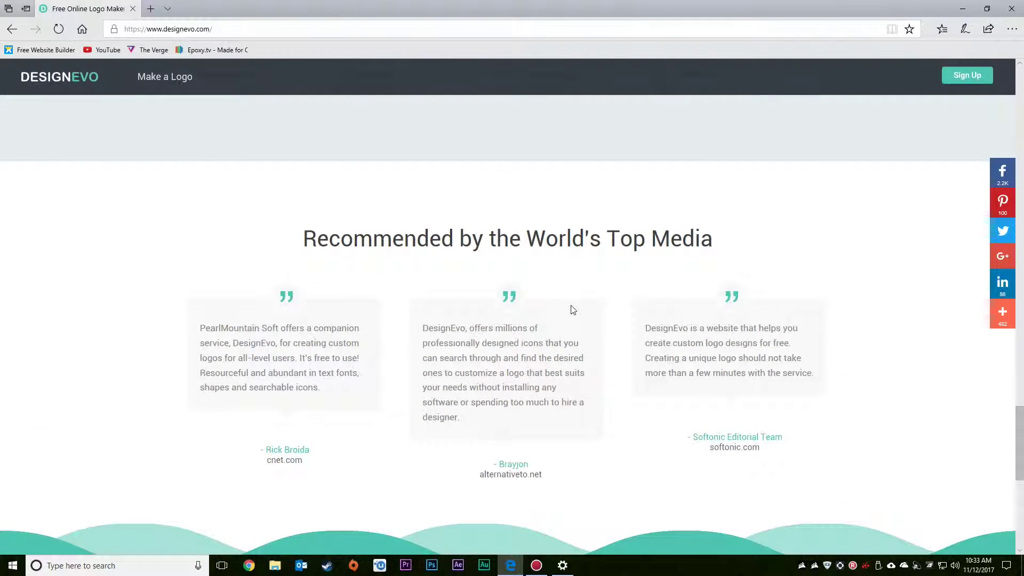
pyautogui.scroll(2, 572, 309)
pyautogui.scroll(-4, 572, 310)
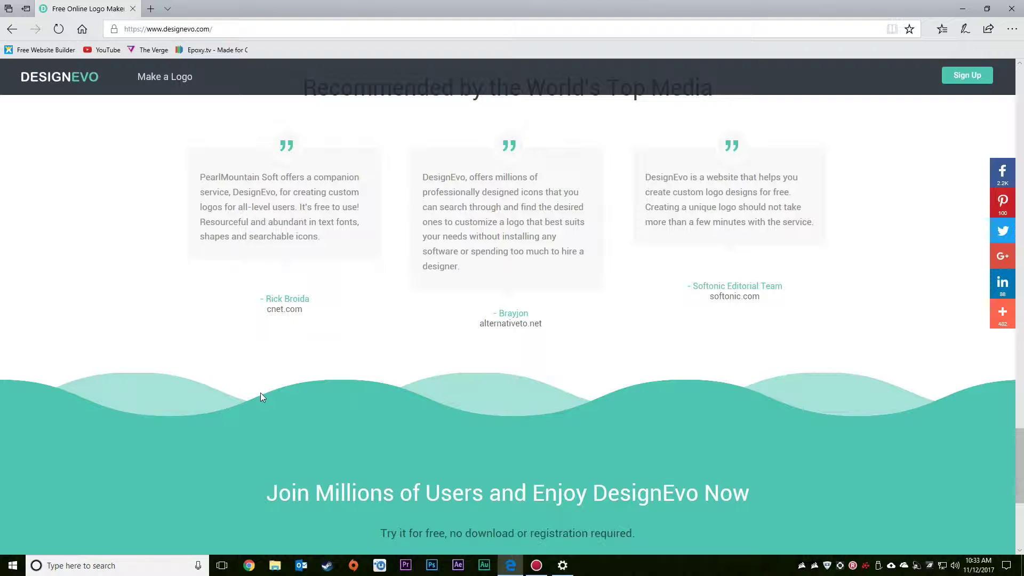
pyautogui.scroll(3, 260, 392)
pyautogui.scroll(5, 260, 393)
pyautogui.scroll(5, 261, 393)
pyautogui.scroll(3, 261, 393)
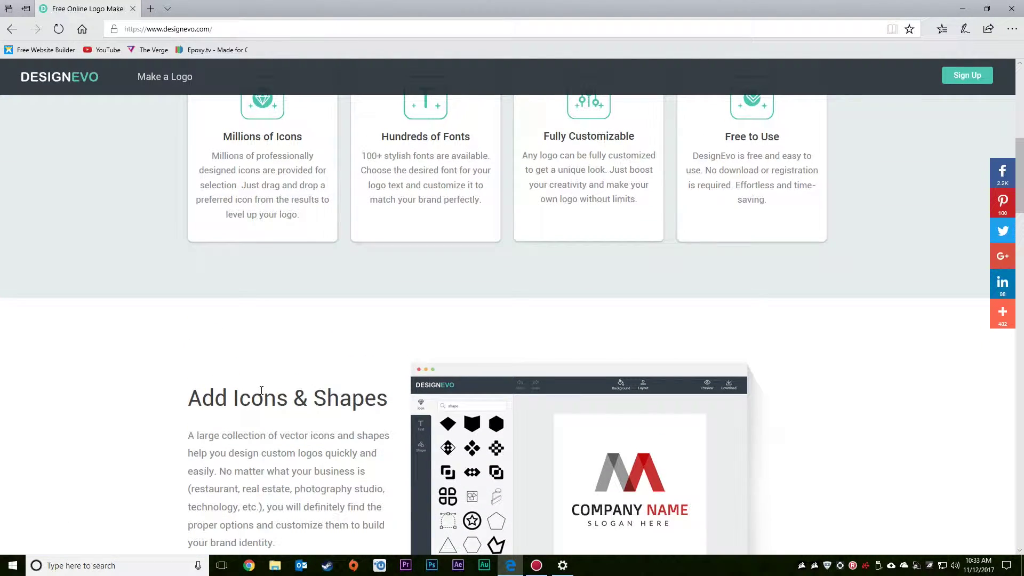
pyautogui.scroll(5, 260, 393)
pyautogui.scroll(3, 260, 393)
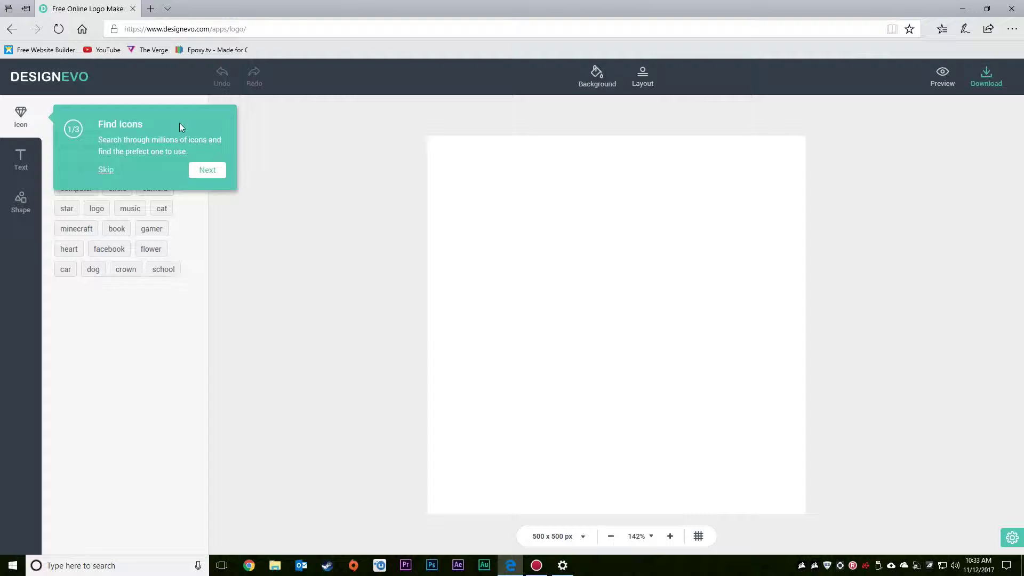
# Dismiss the editor tour and search the icon library for 'computer'
pyautogui.click(210, 171)
pyautogui.click(207, 214)
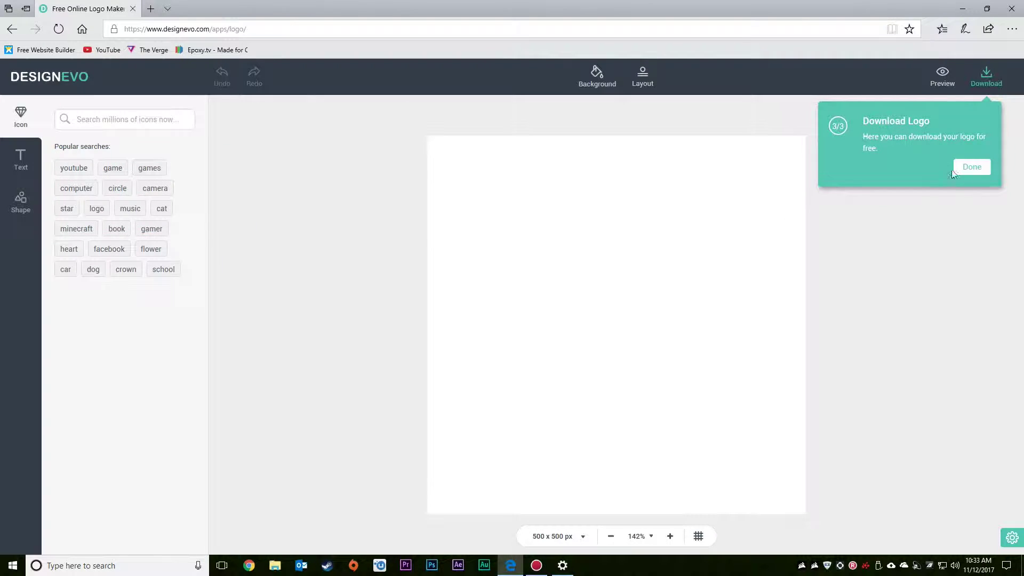
pyautogui.click(968, 170)
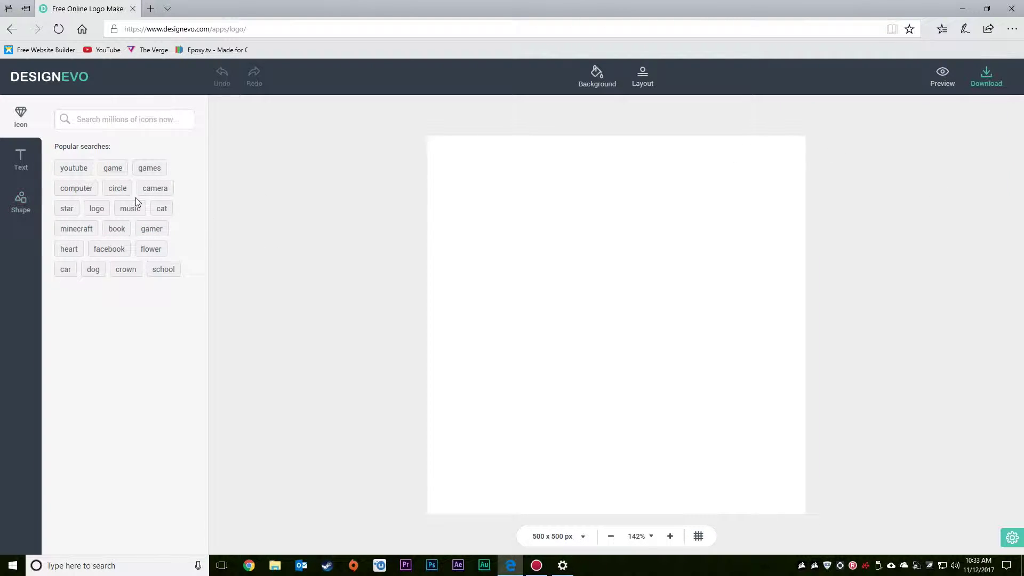
pyautogui.click(76, 188)
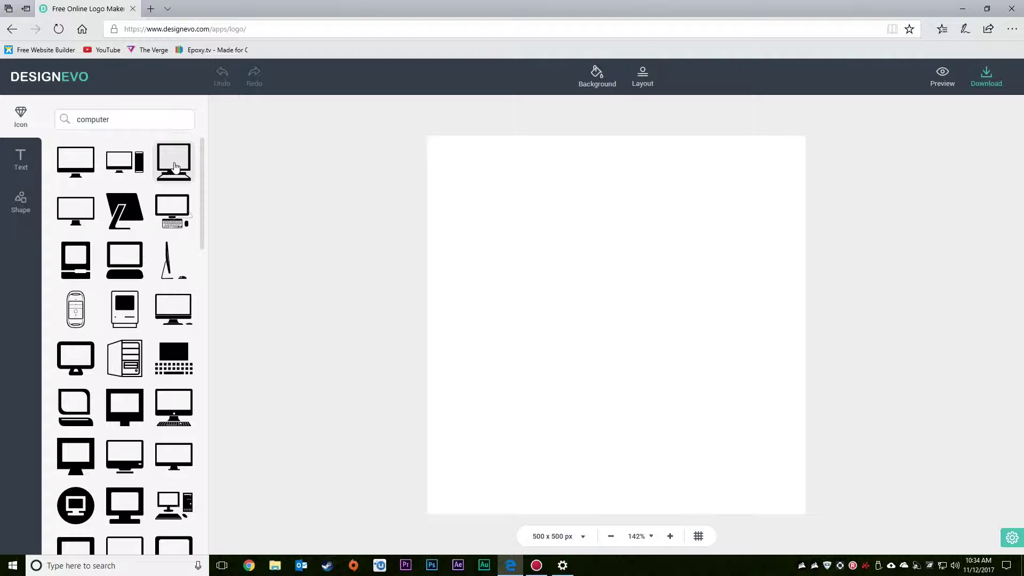
# Place the computer-with-keyboard icon on the canvas, enlarge it and shift it down-left
pyautogui.moveTo(173, 212); pyautogui.dragTo(620, 308)
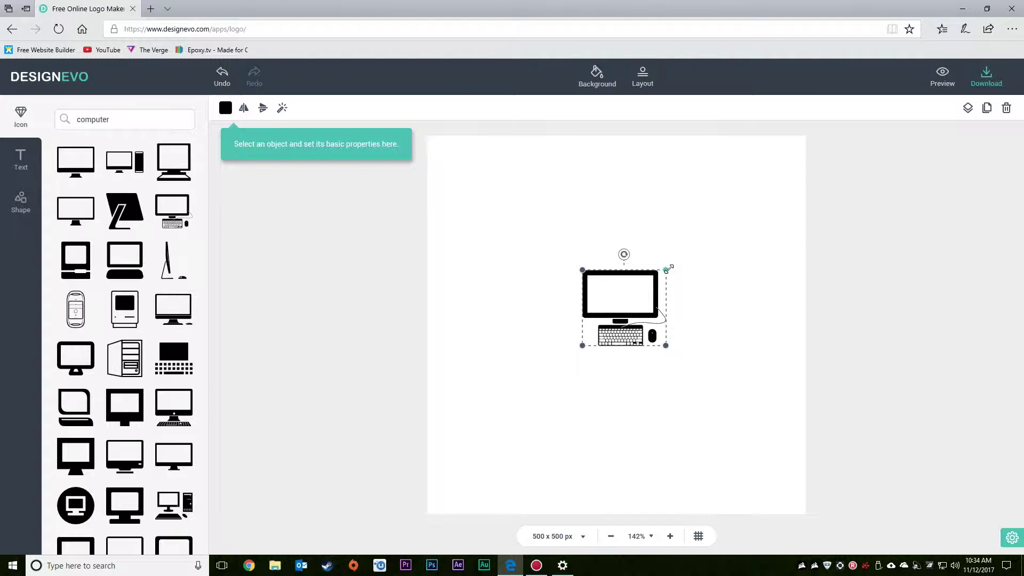
pyautogui.moveTo(667, 270); pyautogui.dragTo(712, 230)
pyautogui.moveTo(653, 270); pyautogui.dragTo(614, 286)
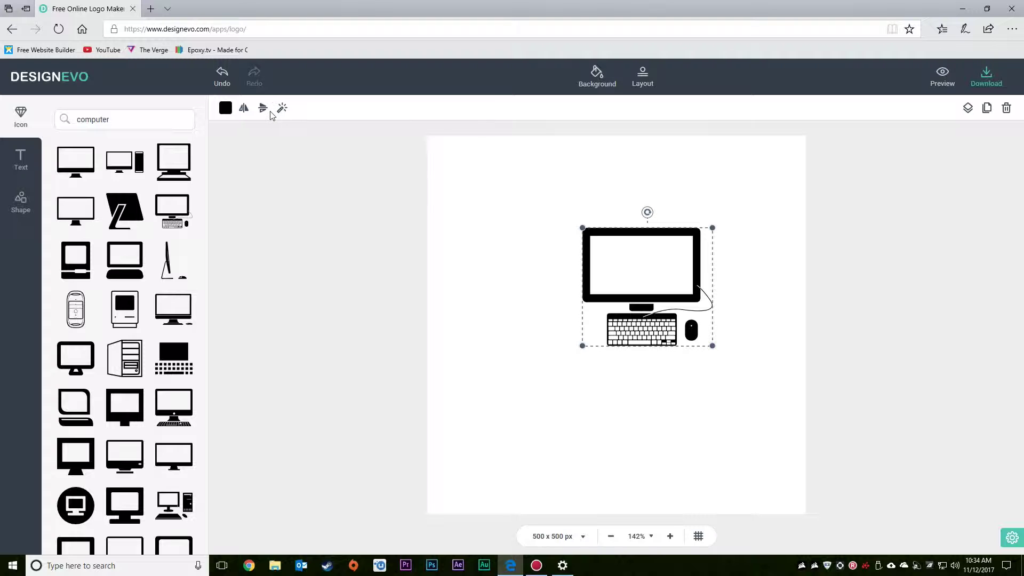
pyautogui.click(601, 353)
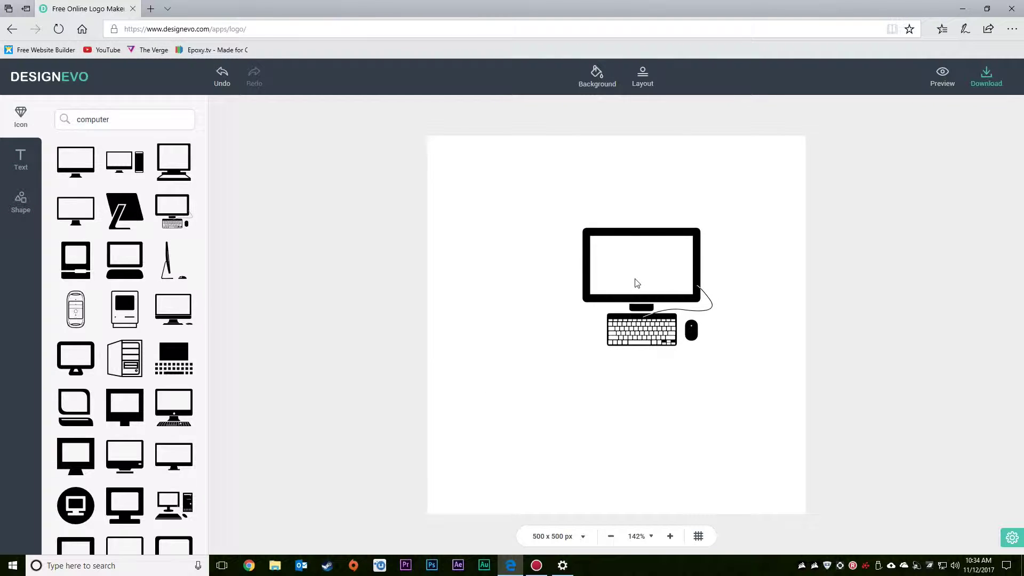
pyautogui.moveTo(631, 234); pyautogui.dragTo(601, 274)
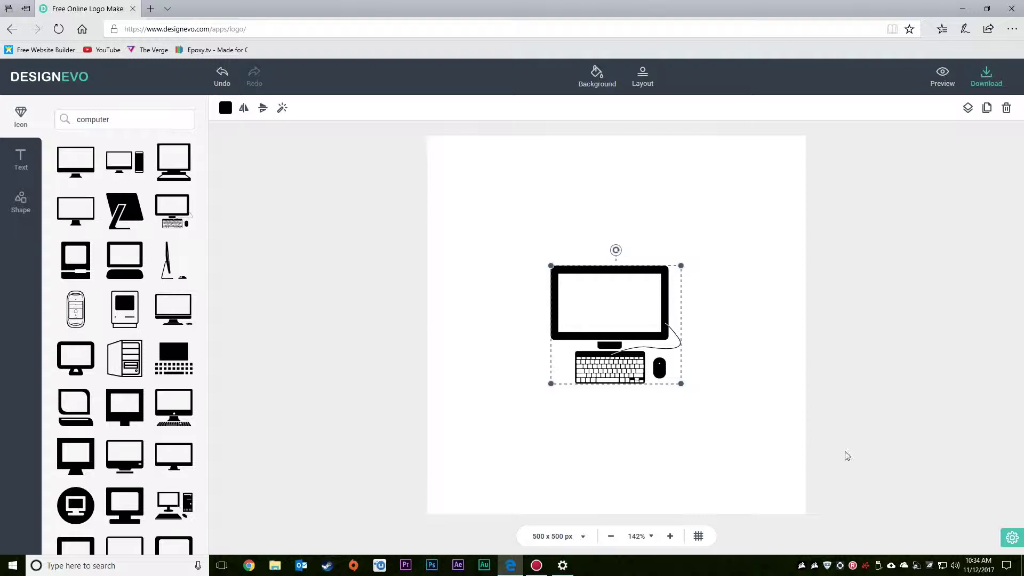
pyautogui.click(909, 286)
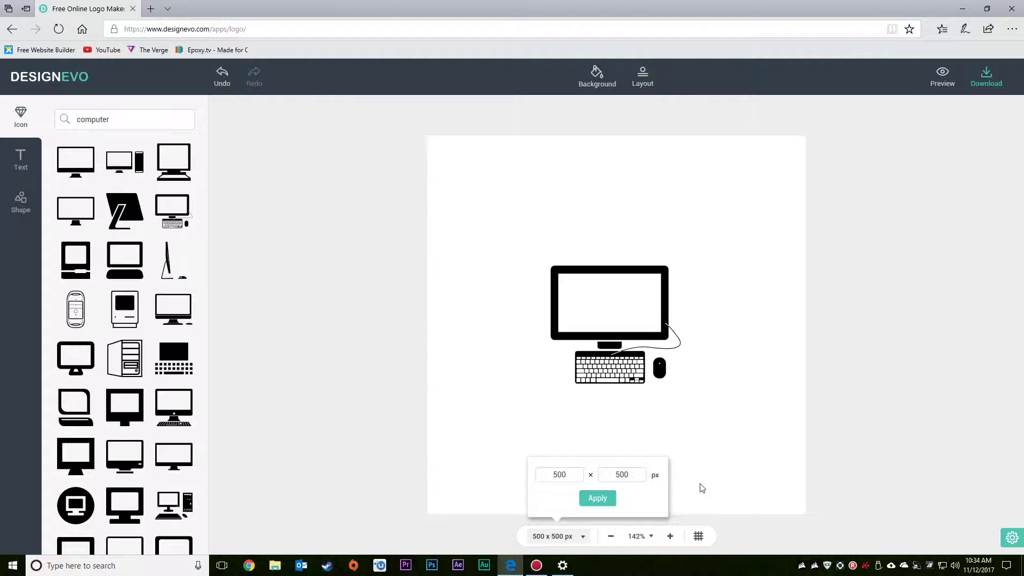
pyautogui.click(650, 536)
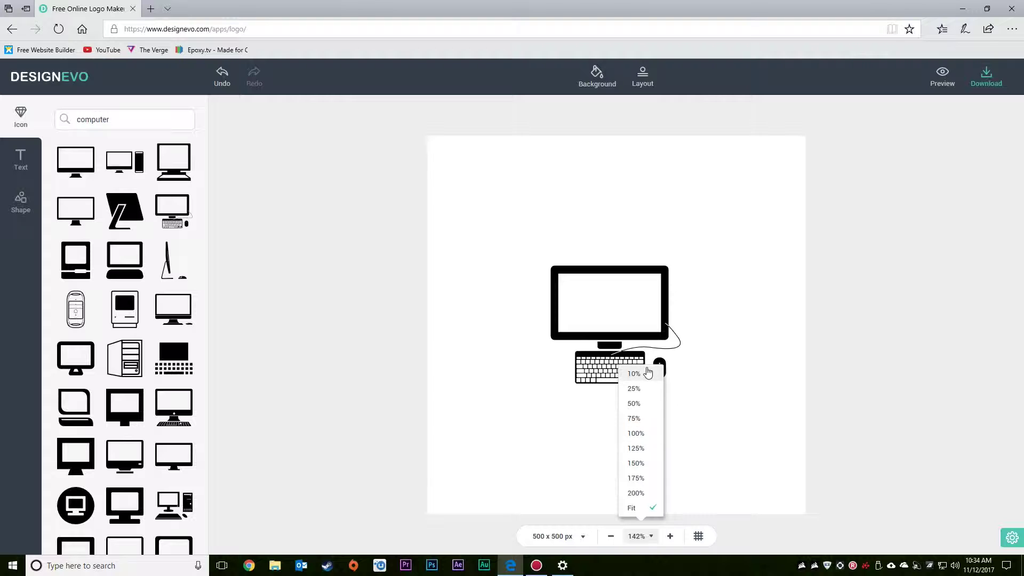
pyautogui.click(988, 411)
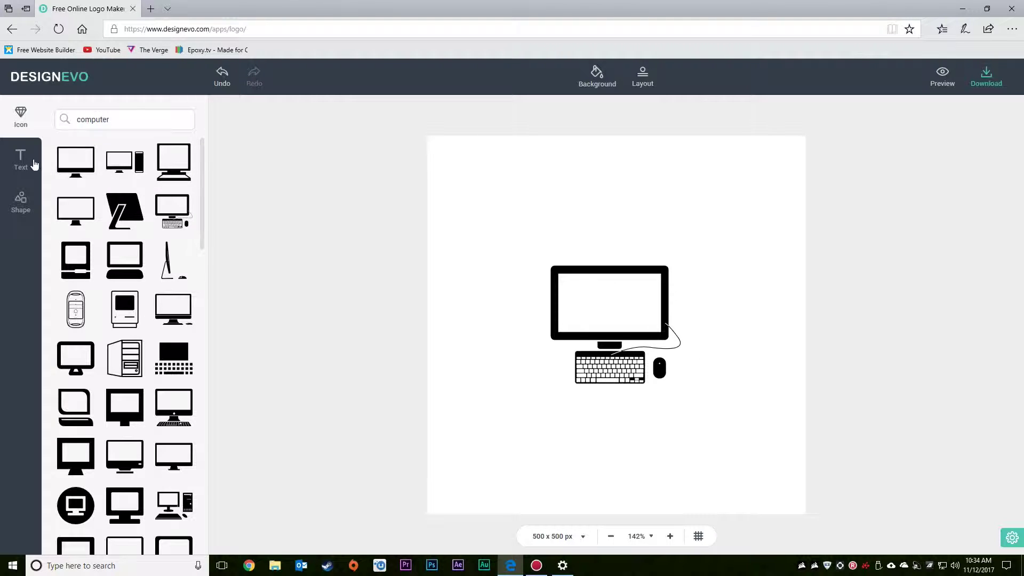
# Add Chewy-font text reading 'CountryTechVids' and move it below the keyboard
pyautogui.click(21, 160)
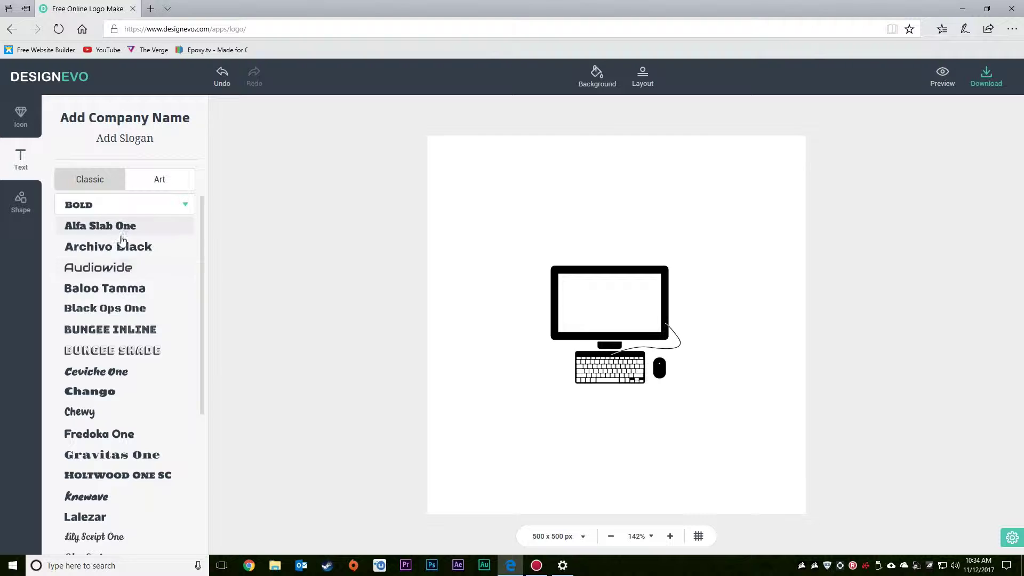
pyautogui.scroll(-4, 128, 304)
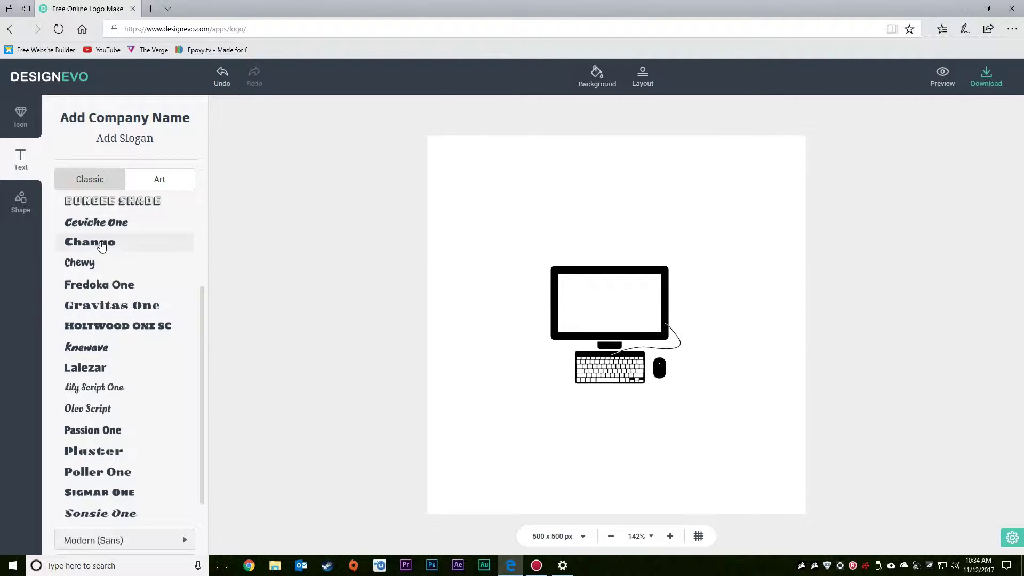
pyautogui.scroll(-2, 99, 418)
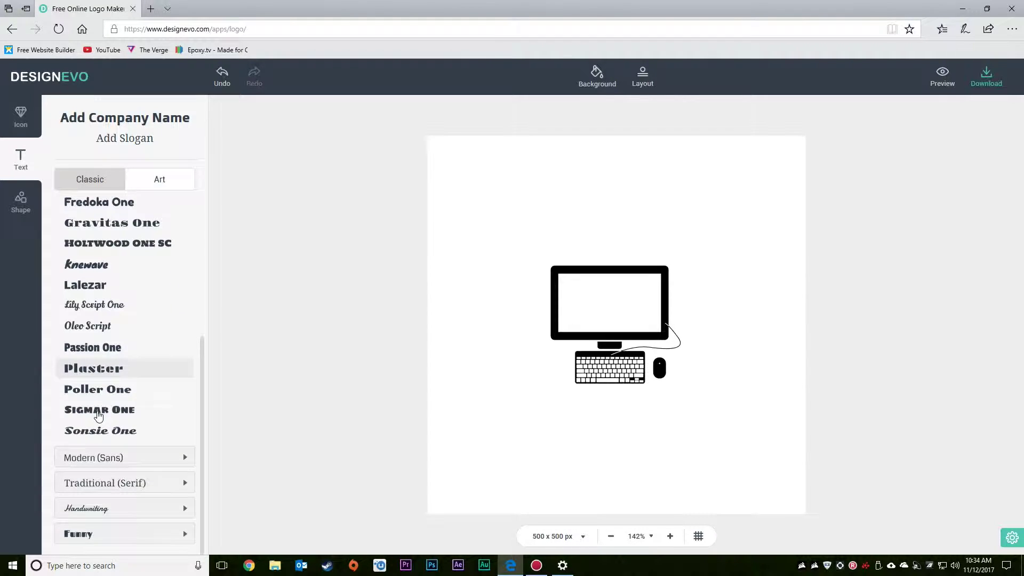
pyautogui.scroll(3, 98, 361)
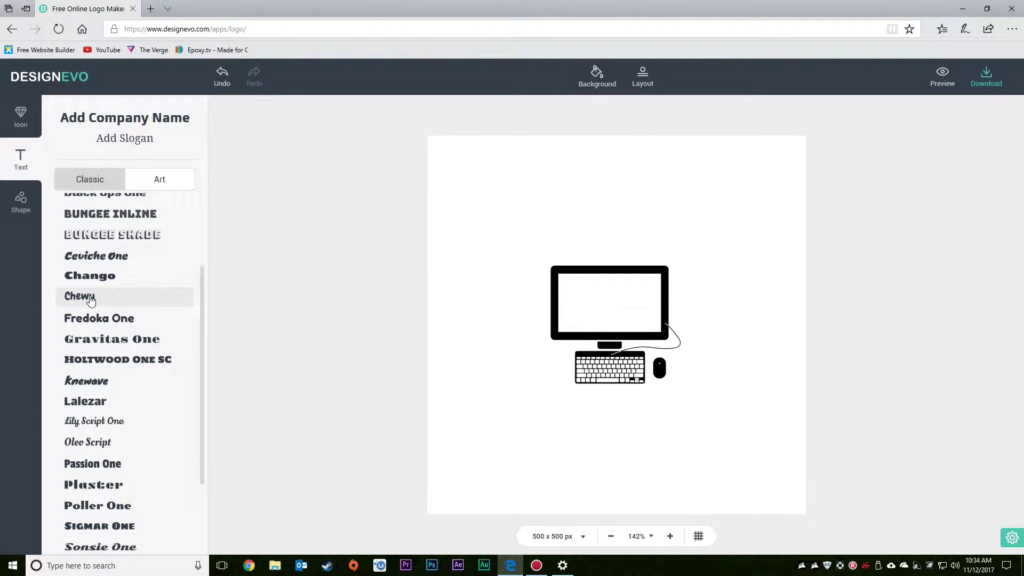
pyautogui.click(90, 298)
pyautogui.click(616, 324)
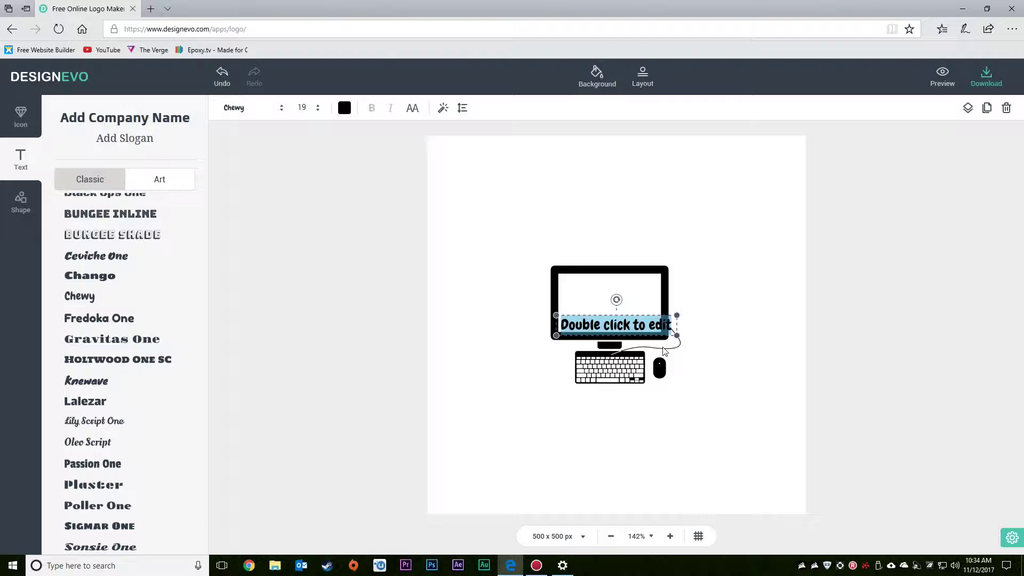
pyautogui.write('CountryT')
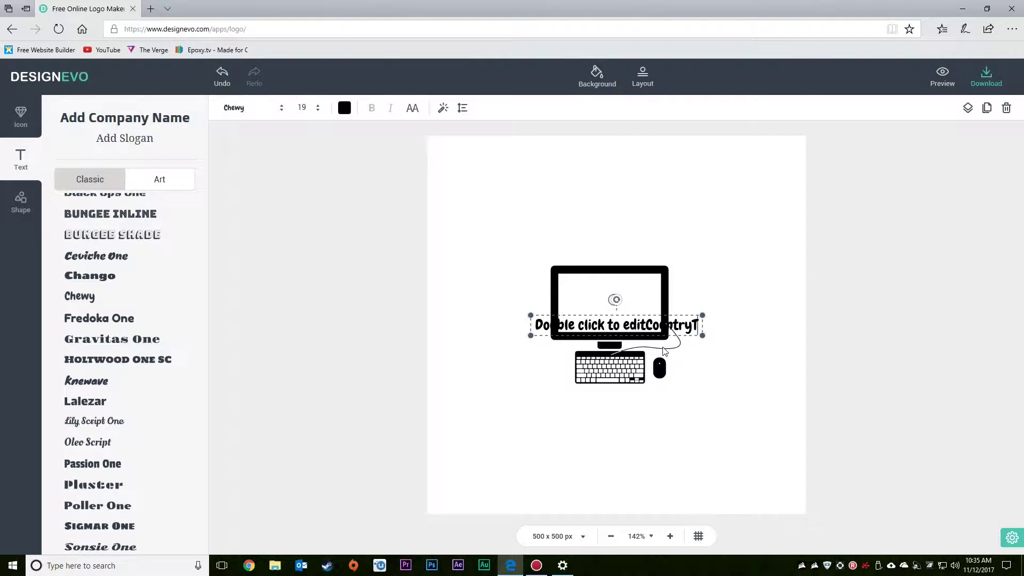
pyautogui.press('BackSpace')
pyautogui.press('BackSpace')
pyautogui.press('BackSpace')
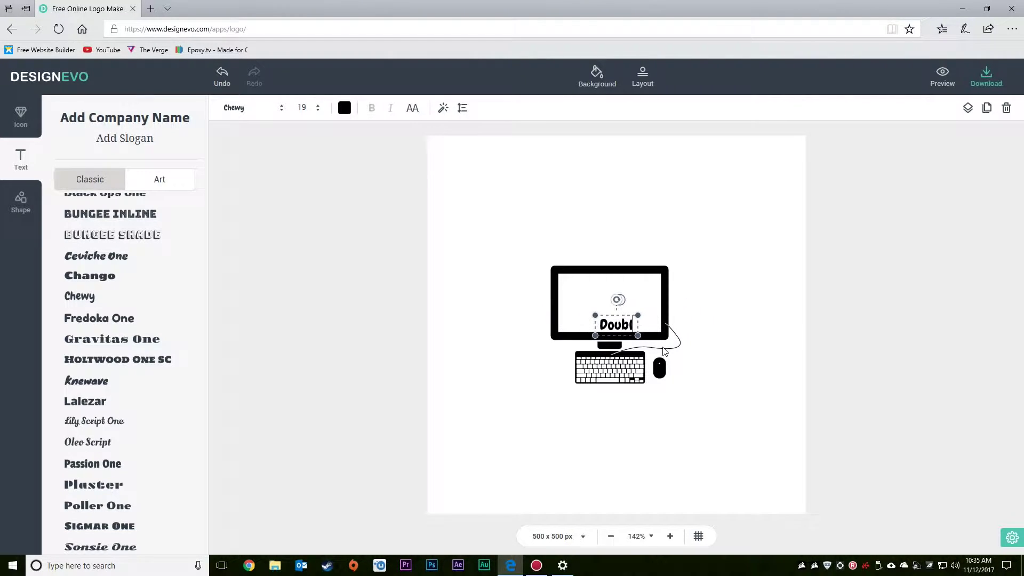
pyautogui.press('BackSpace')
pyautogui.press('BackSpace')
pyautogui.press('BackSpace')
pyautogui.write('Coun')
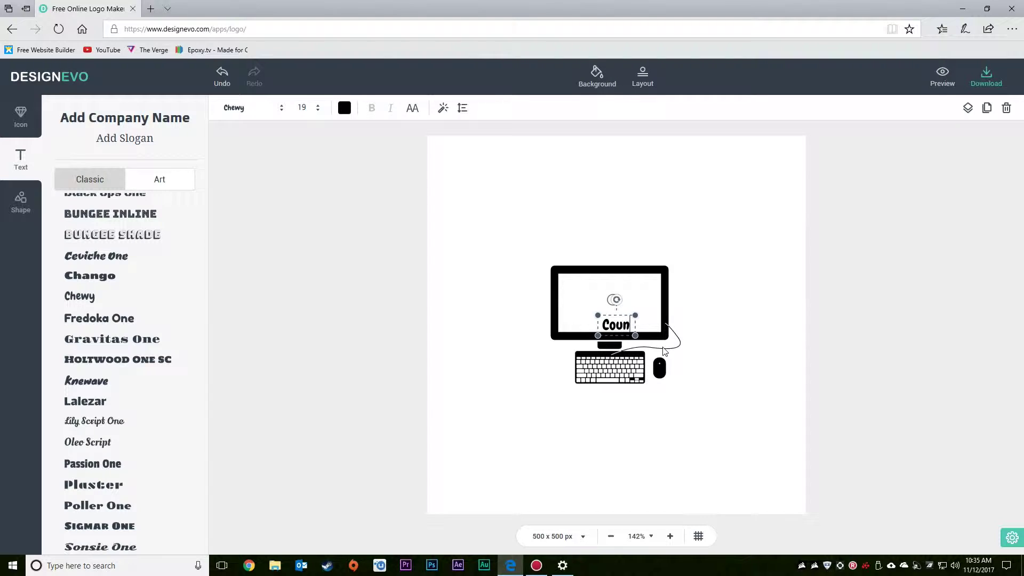
pyautogui.write('tryTRech')
pyautogui.press('BackSpace')
pyautogui.press('BackSpace')
pyautogui.press('BackSpace')
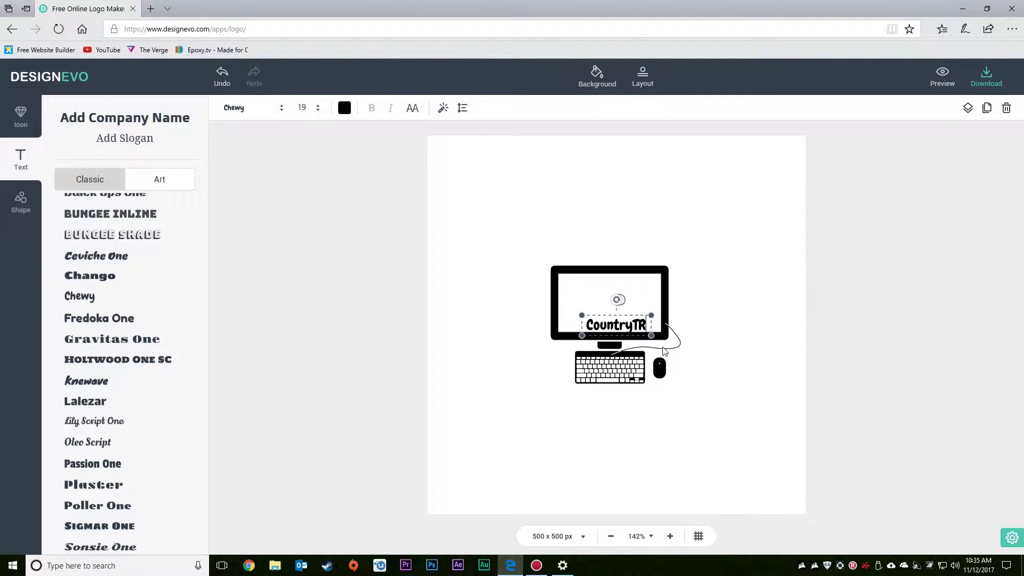
pyautogui.press('BackSpace')
pyautogui.write('echVids')
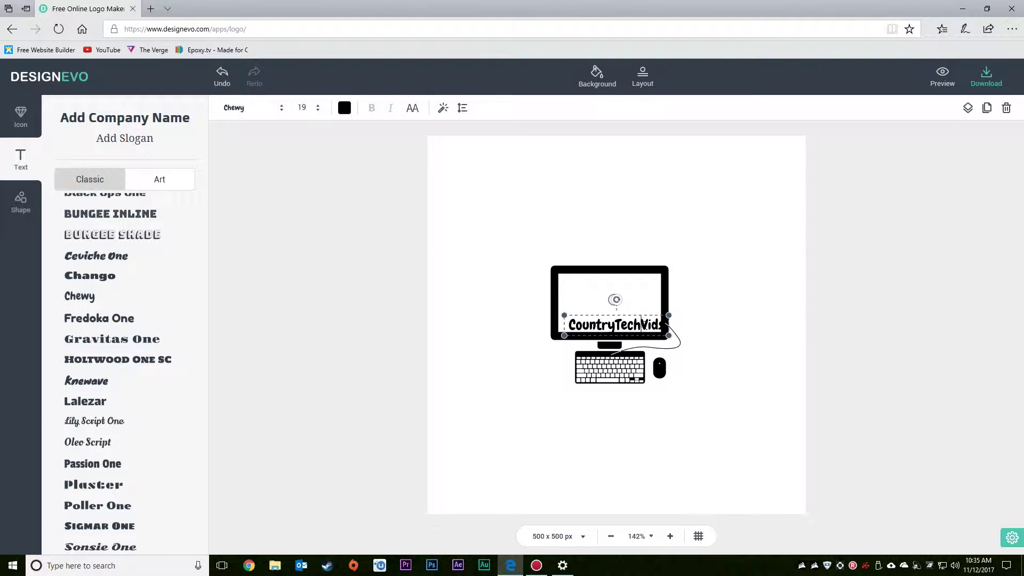
pyautogui.moveTo(634, 312)
pyautogui.mouseDown()
pyautogui.moveTo(626, 394)
pyautogui.moveTo(688, 382)
pyautogui.moveTo(665, 399)
pyautogui.mouseUp()
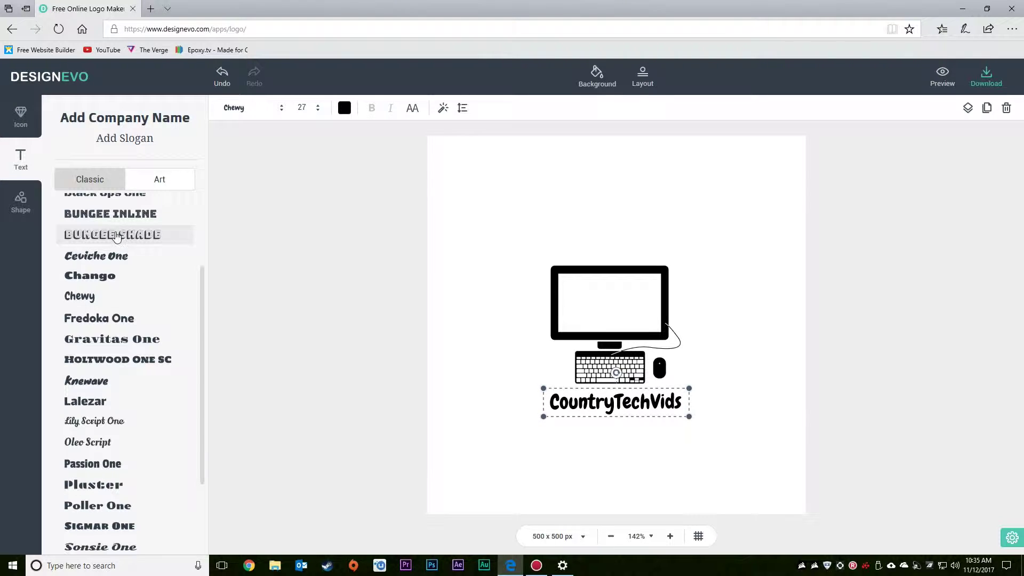
# Add a new Art text element and move it above the monitor
pyautogui.click(160, 179)
pyautogui.scroll(1, 144, 320)
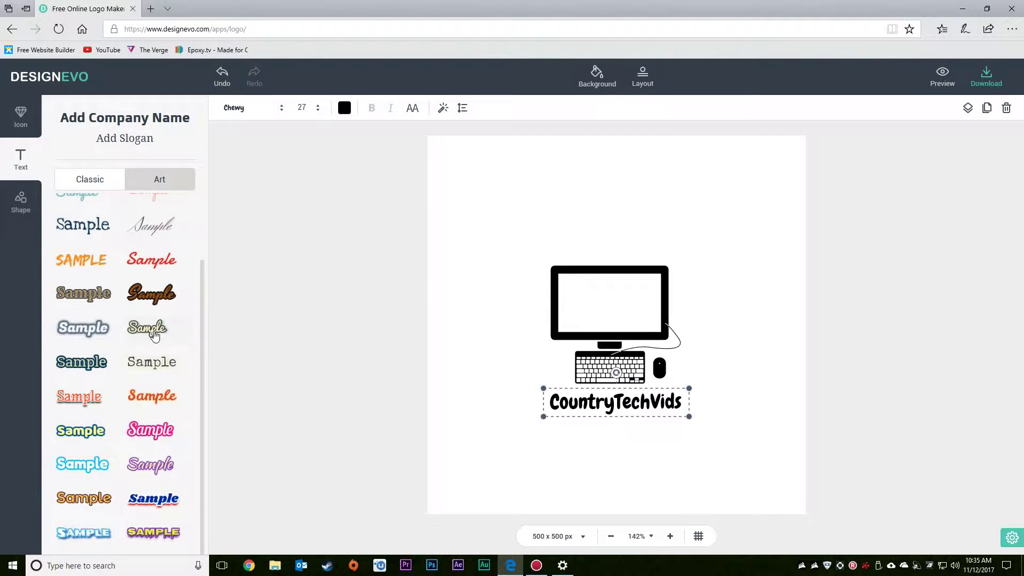
pyautogui.click(124, 138)
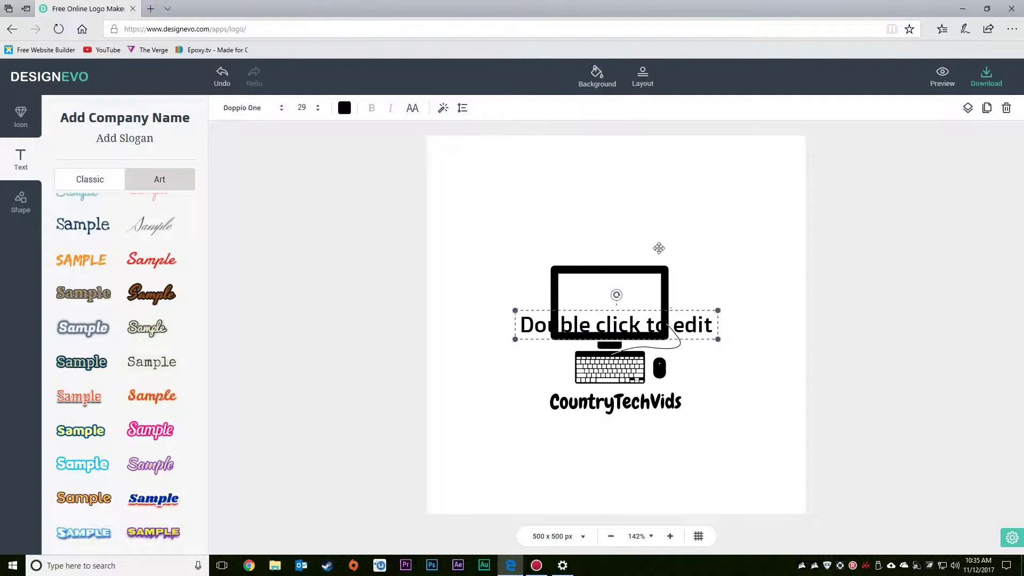
pyautogui.moveTo(673, 306); pyautogui.dragTo(670, 220)
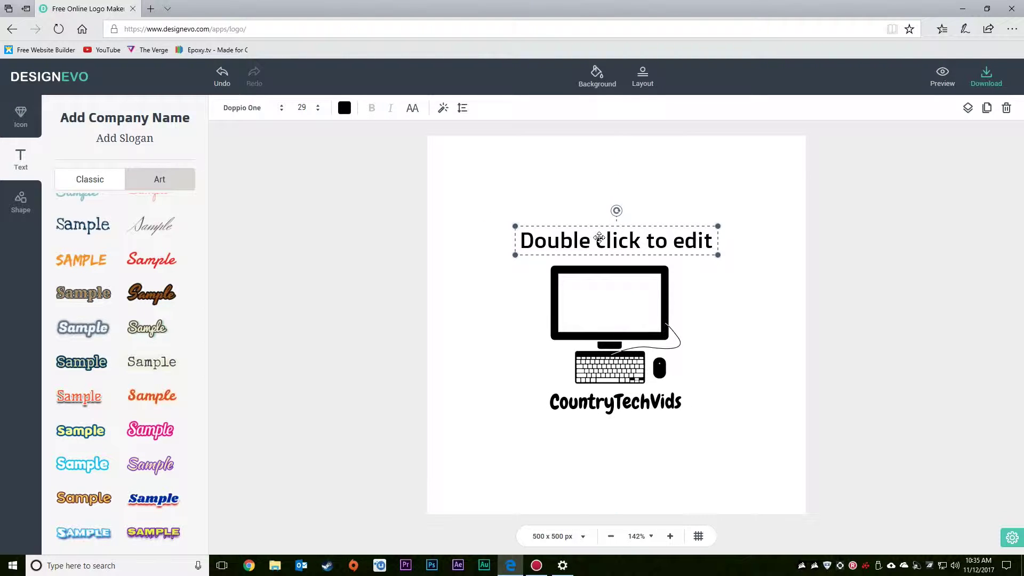
# Shorten CountryTechVids to 'CTV', move it into the screen and colour it cyan 0FF3F3
pyautogui.click(643, 396)
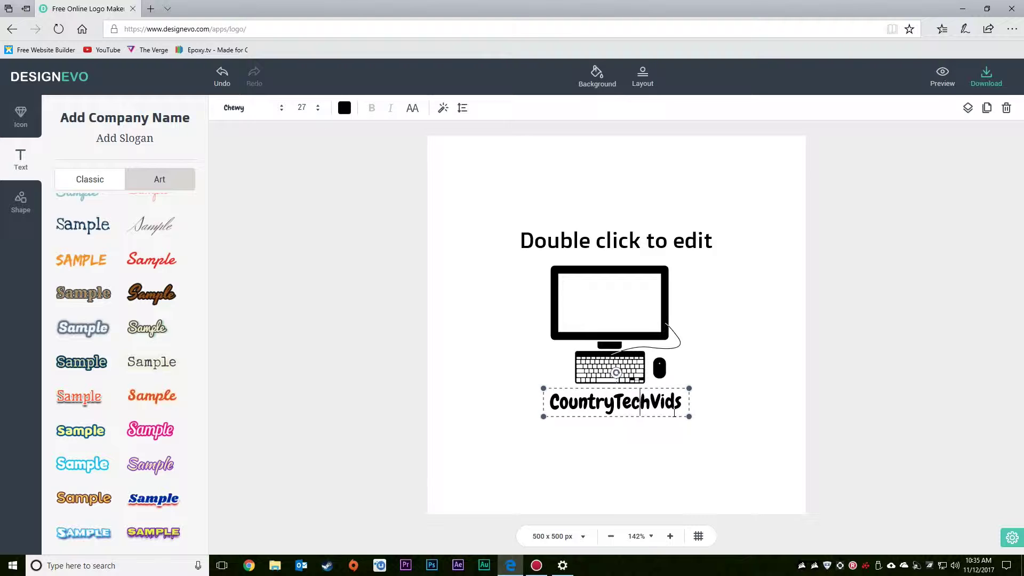
pyautogui.press('BackSpace')
pyautogui.press('BackSpace')
pyautogui.press('BackSpace')
pyautogui.press('BackSpace')
pyautogui.press('BackSpace')
pyautogui.press('BackSpace')
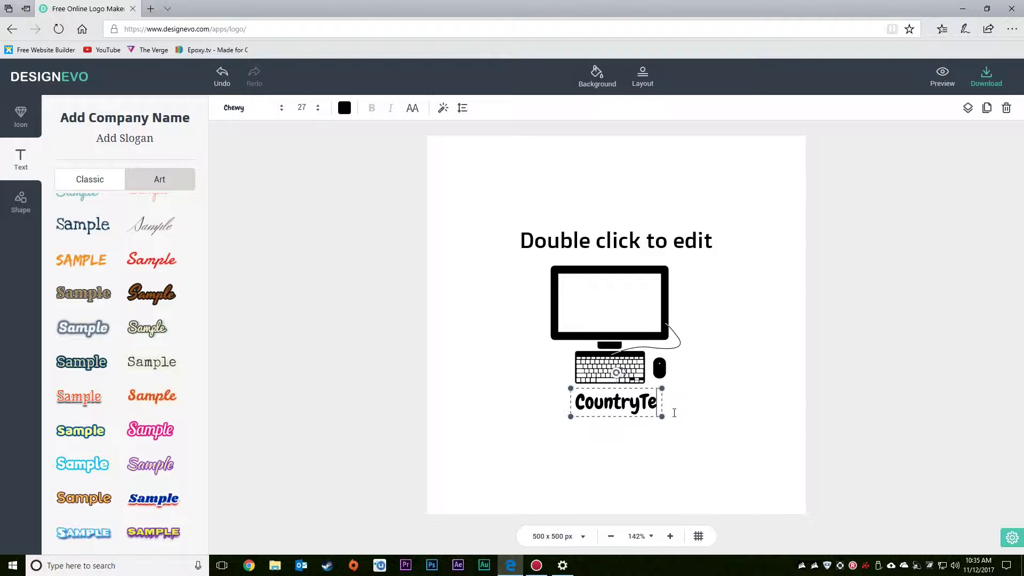
pyautogui.press('BackSpace')
pyautogui.press('BackSpace')
pyautogui.press('BackSpace')
pyautogui.press('BackSpace')
pyautogui.press('BackSpace')
pyautogui.press('BackSpace')
pyautogui.write('TV')
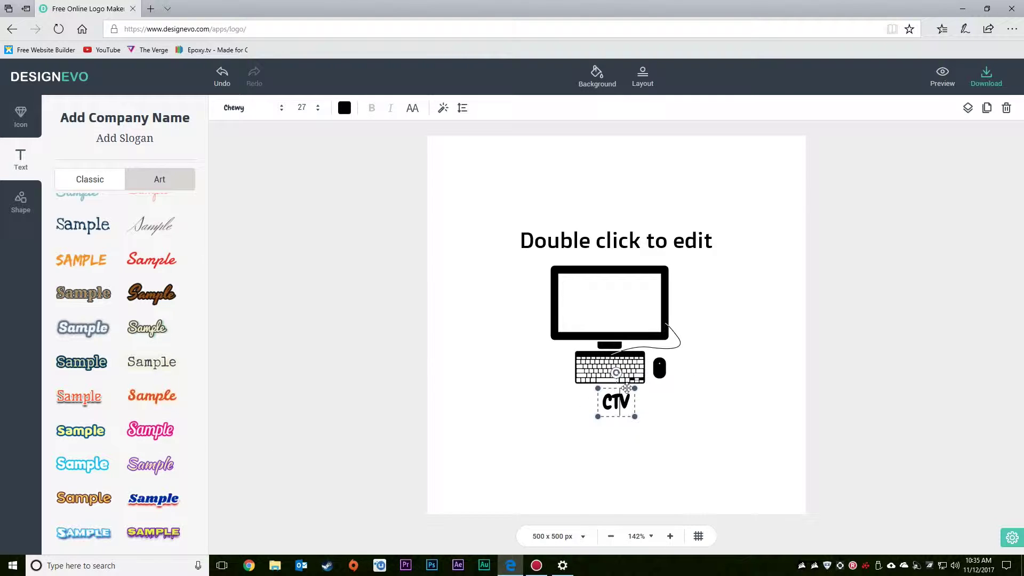
pyautogui.moveTo(628, 390); pyautogui.dragTo(627, 292)
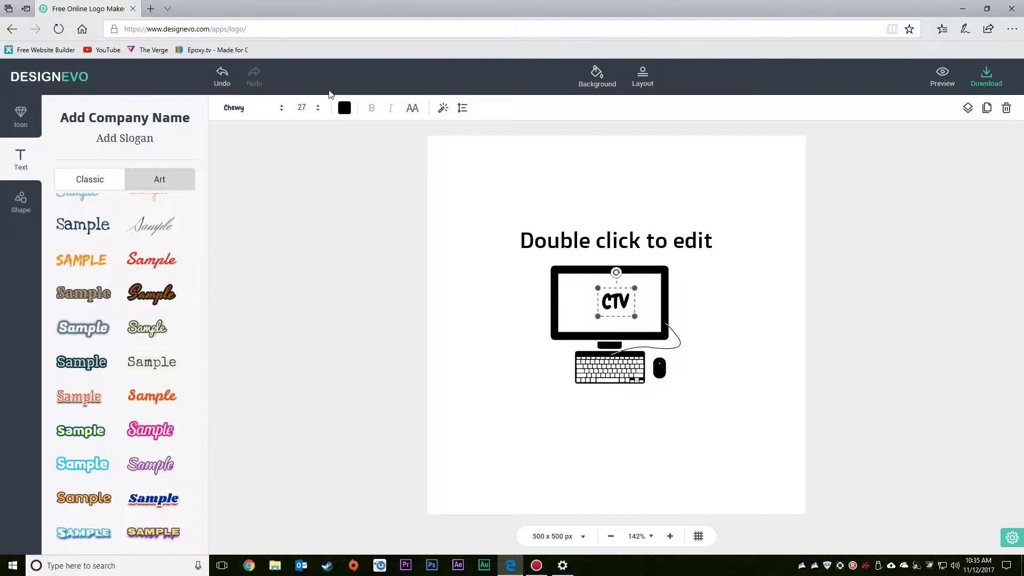
pyautogui.click(345, 108)
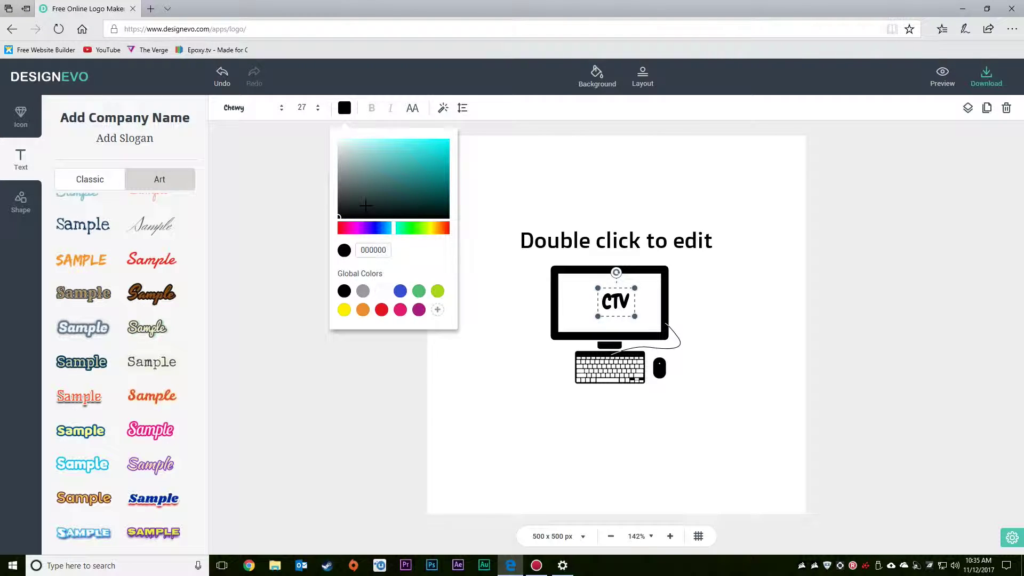
pyautogui.moveTo(366, 206); pyautogui.dragTo(441, 142)
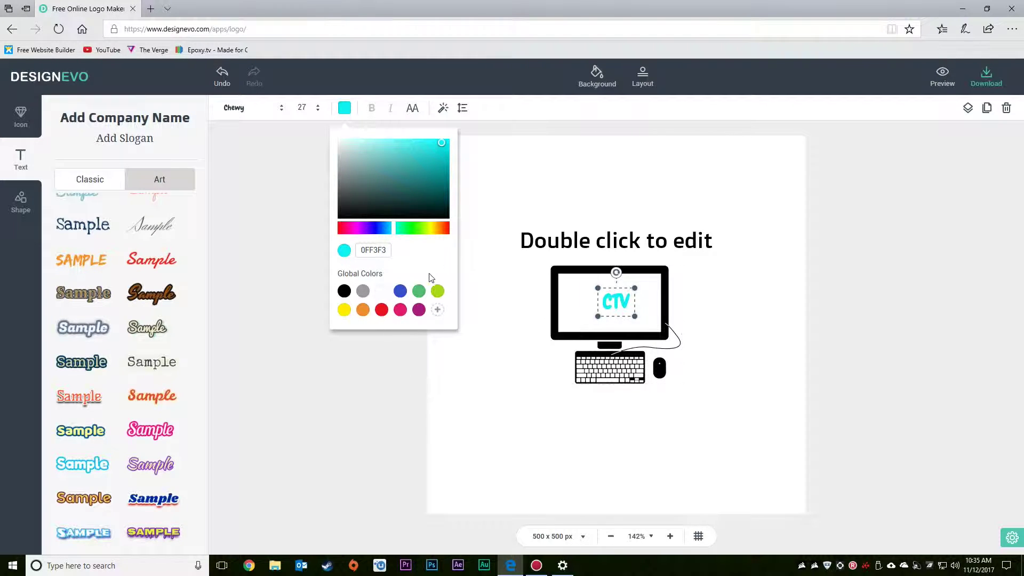
pyautogui.click(392, 352)
# Make the placeholder an enlarged orange 'COUNTRYTECHVIDS', centred above the monitor
pyautogui.click(549, 244)
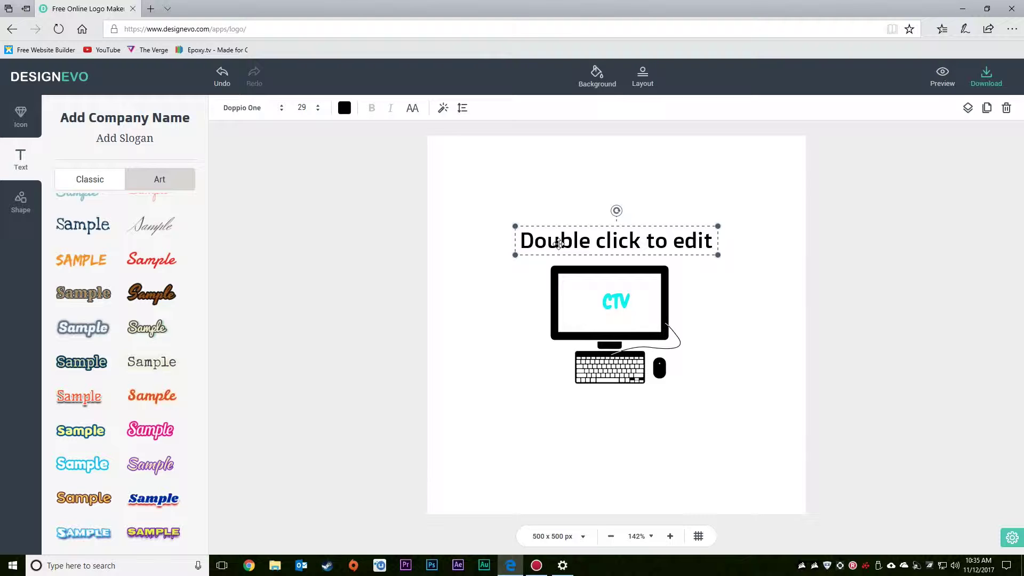
pyautogui.press('Delete')
pyautogui.press('Delete')
pyautogui.press('Delete')
pyautogui.press('Delete')
pyautogui.press('Delete')
pyautogui.press('Delete')
pyautogui.press('Delete')
pyautogui.press('Delete')
pyautogui.press('Delete')
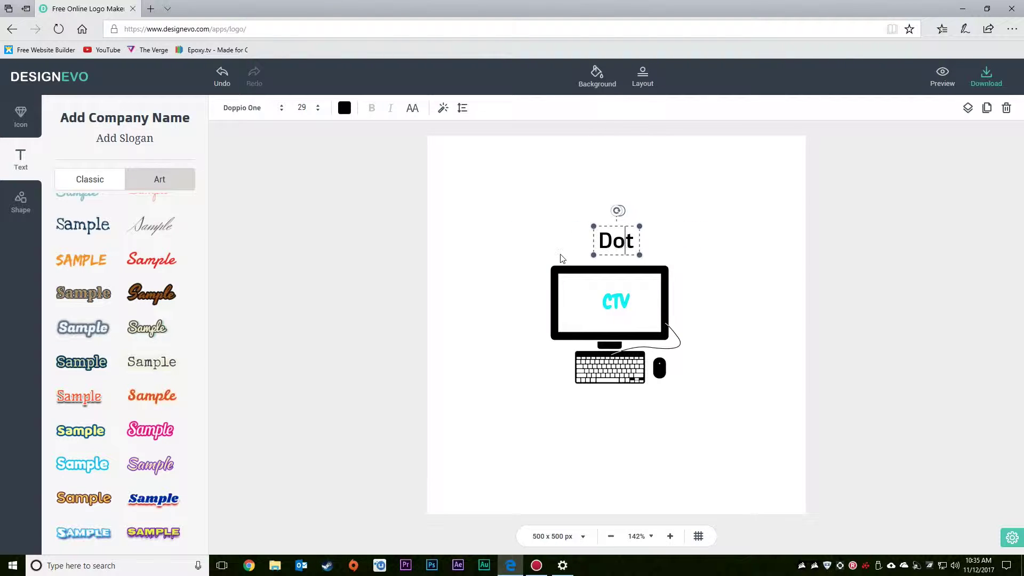
pyautogui.press('Delete')
pyautogui.press('Delete')
pyautogui.press('BackSpace')
pyautogui.press('BackSpace')
pyautogui.press('BackSpace')
pyautogui.write('CO')
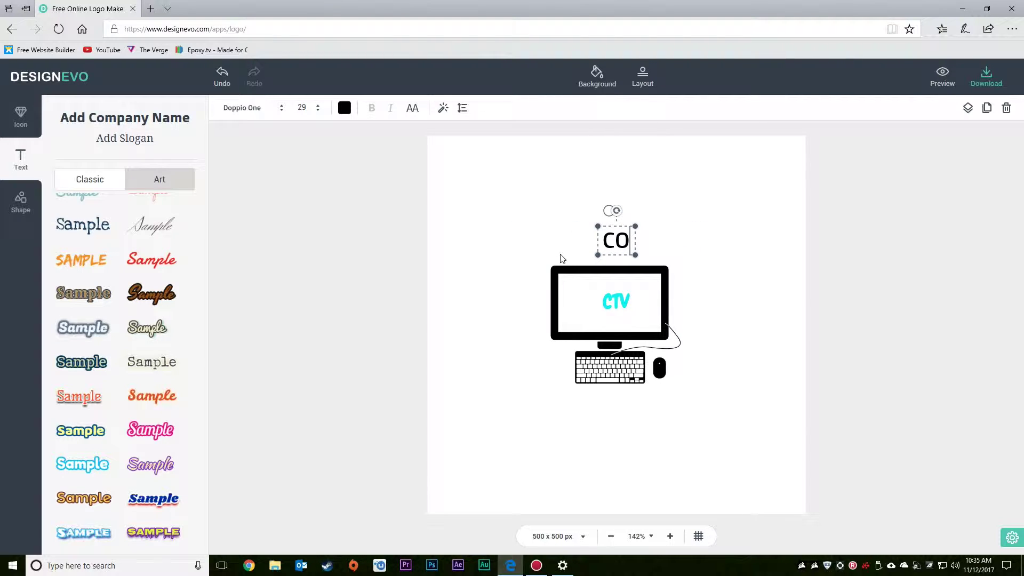
pyautogui.write('UNTRYTECHVIDS')
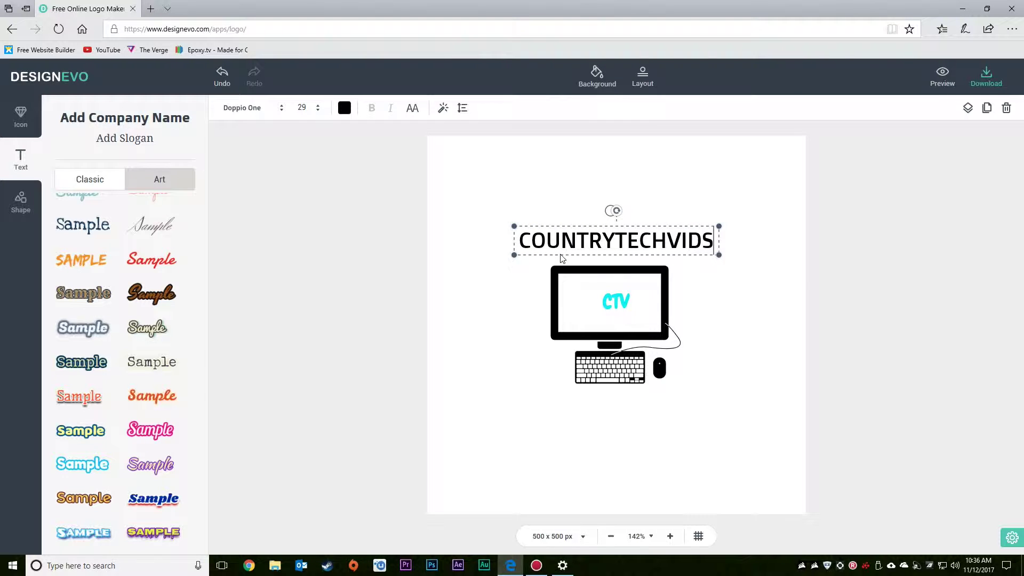
pyautogui.click(81, 259)
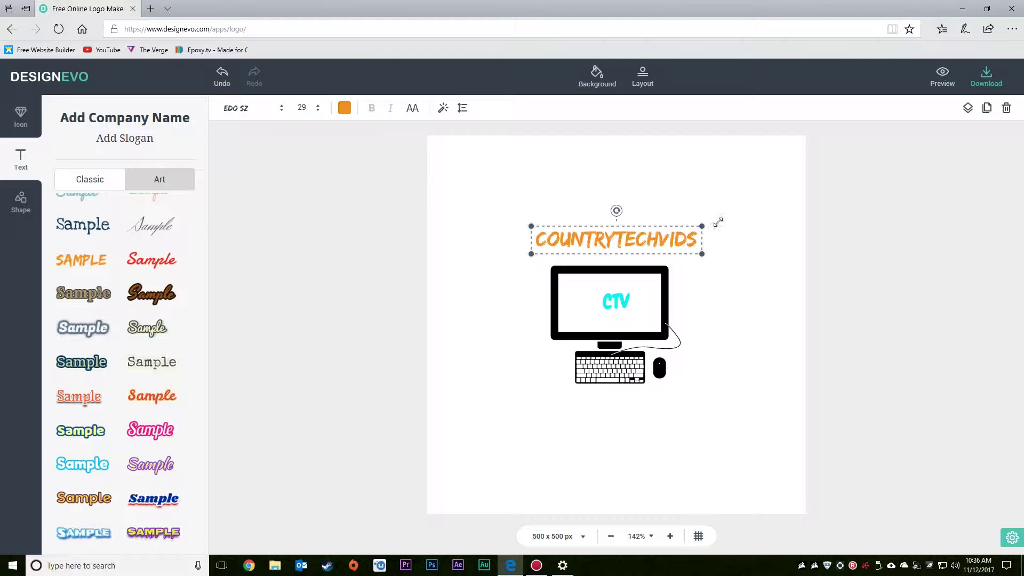
pyautogui.moveTo(702, 226); pyautogui.dragTo(784, 213)
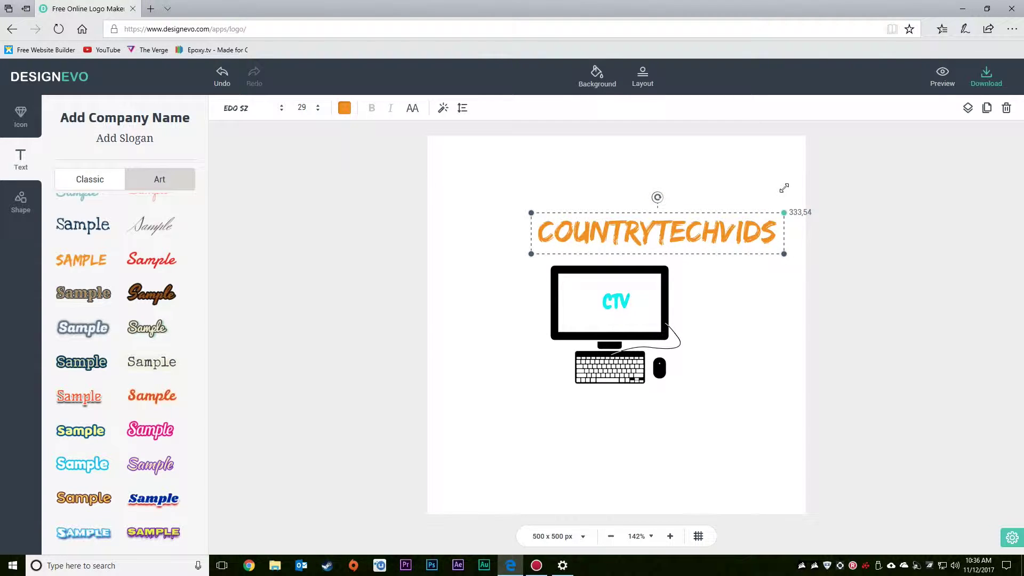
pyautogui.moveTo(728, 236); pyautogui.dragTo(687, 240)
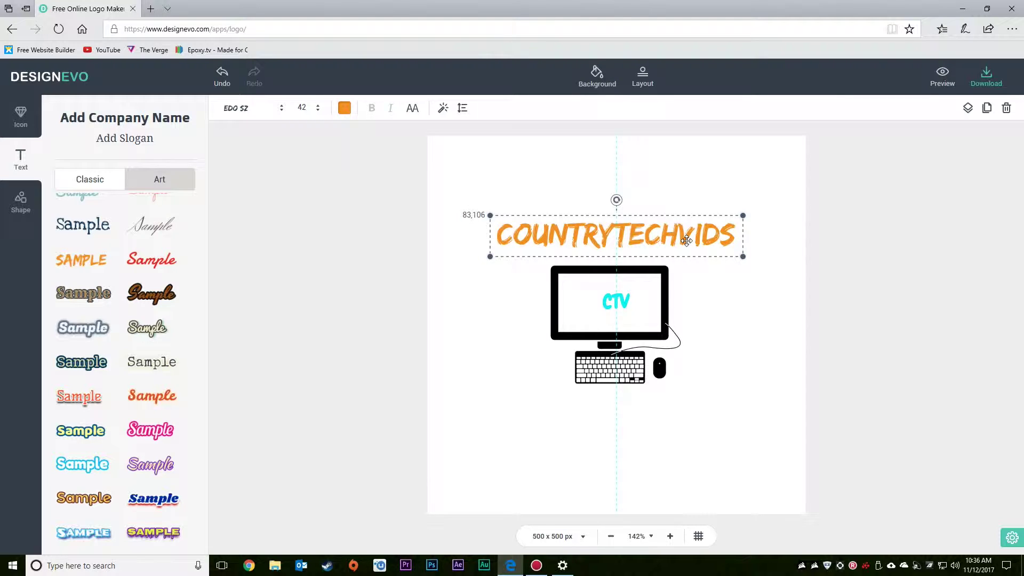
# Add slogan text 'Quility Video Entertainment' below the keyboard
pyautogui.click(125, 137)
pyautogui.click(616, 326)
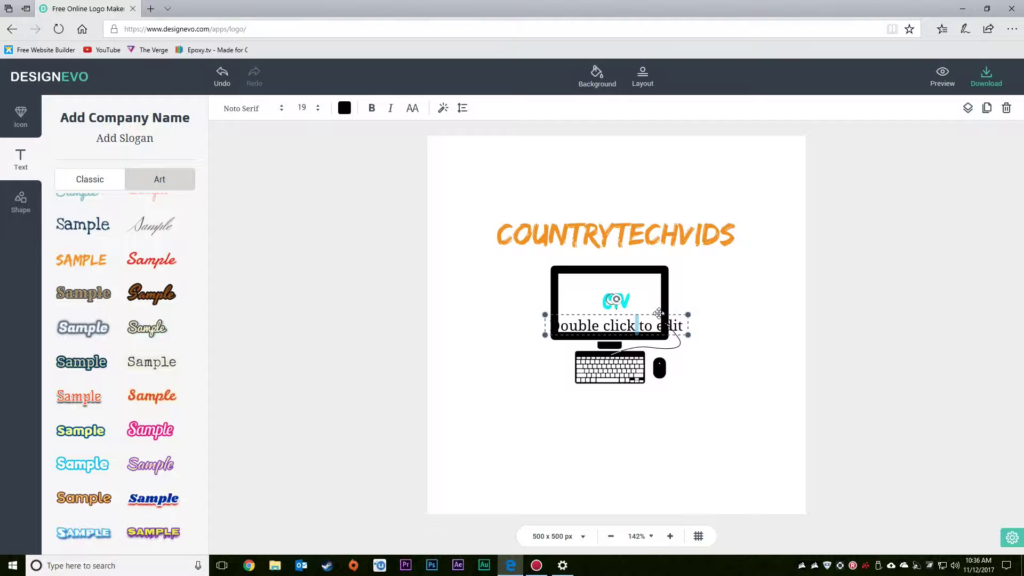
pyautogui.moveTo(653, 316)
pyautogui.mouseDown()
pyautogui.moveTo(648, 410)
pyautogui.moveTo(655, 399)
pyautogui.mouseUp()
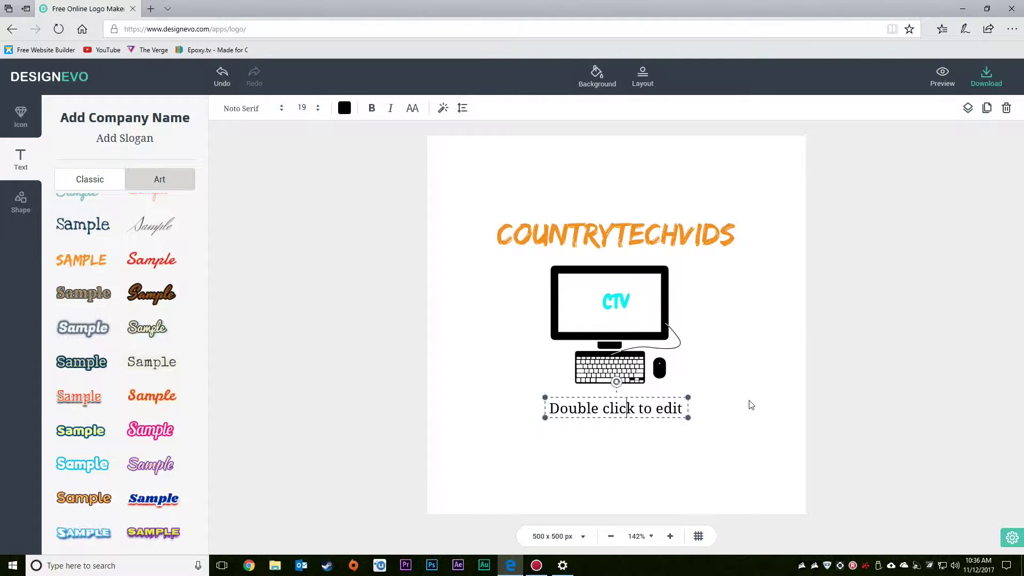
pyautogui.hotkey('ctrl', 'a')
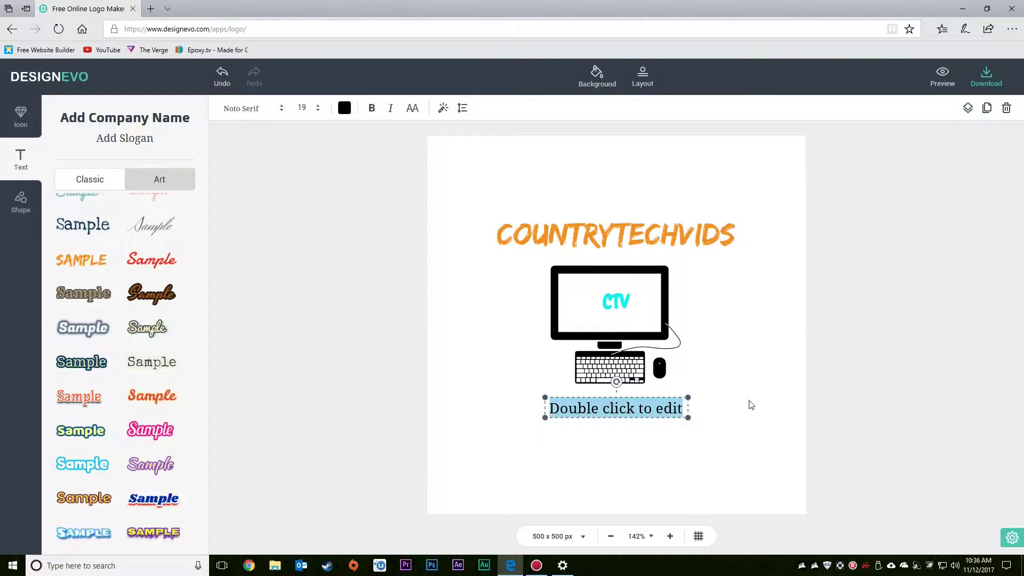
pyautogui.press('BackSpace')
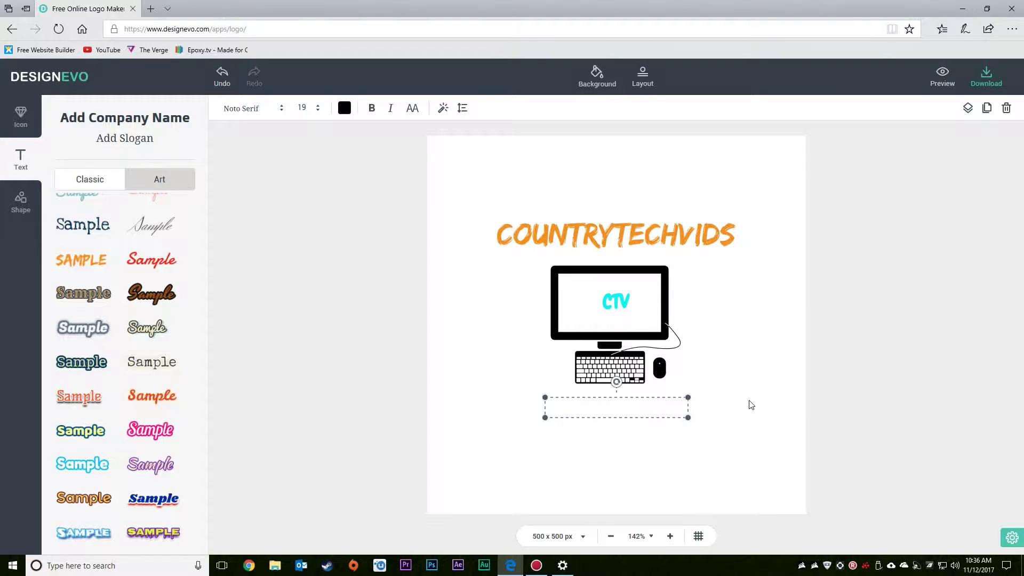
pyautogui.write('Quility ')
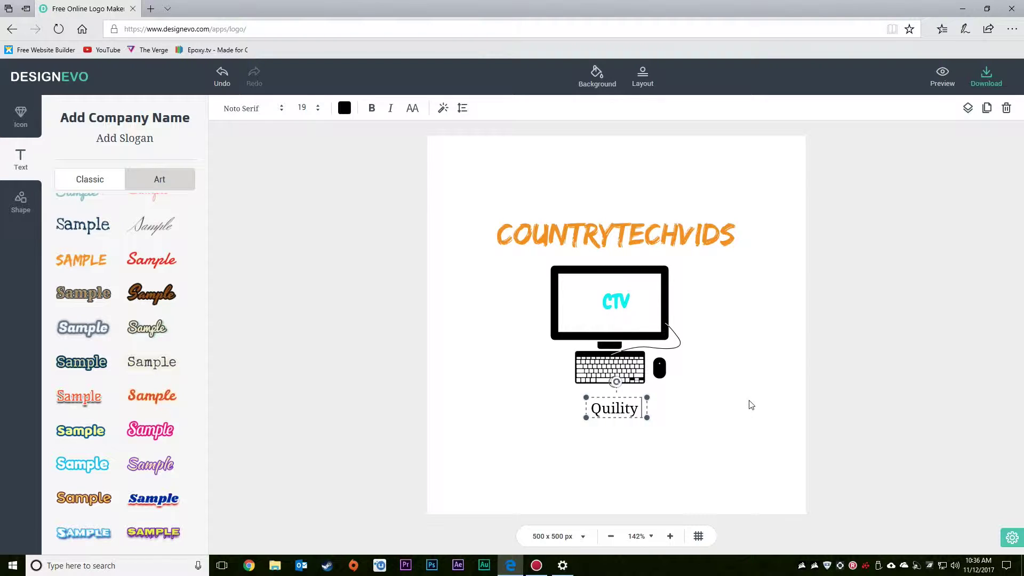
pyautogui.write('Y')
pyautogui.press('BackSpace')
pyautogui.write('Video Ent')
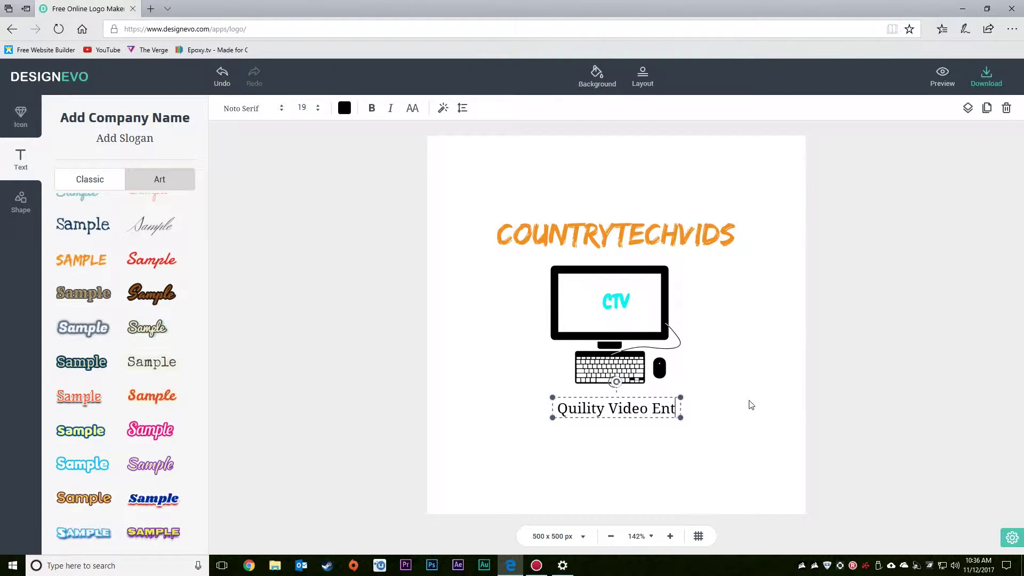
pyautogui.write('ertainment')
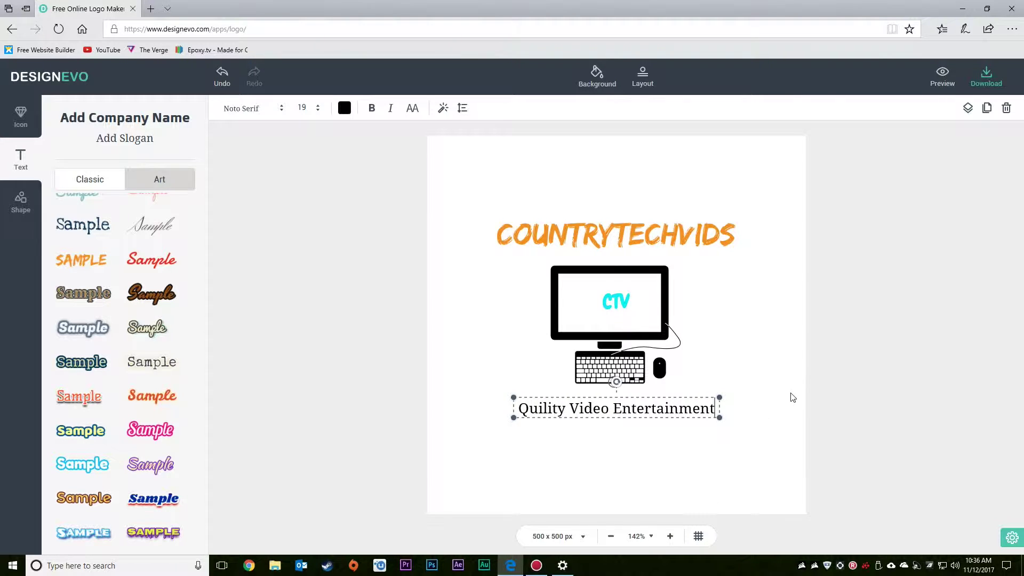
# Give the slogan a red outlined Art style, enlarge it and centre it under the icon
pyautogui.click(79, 396)
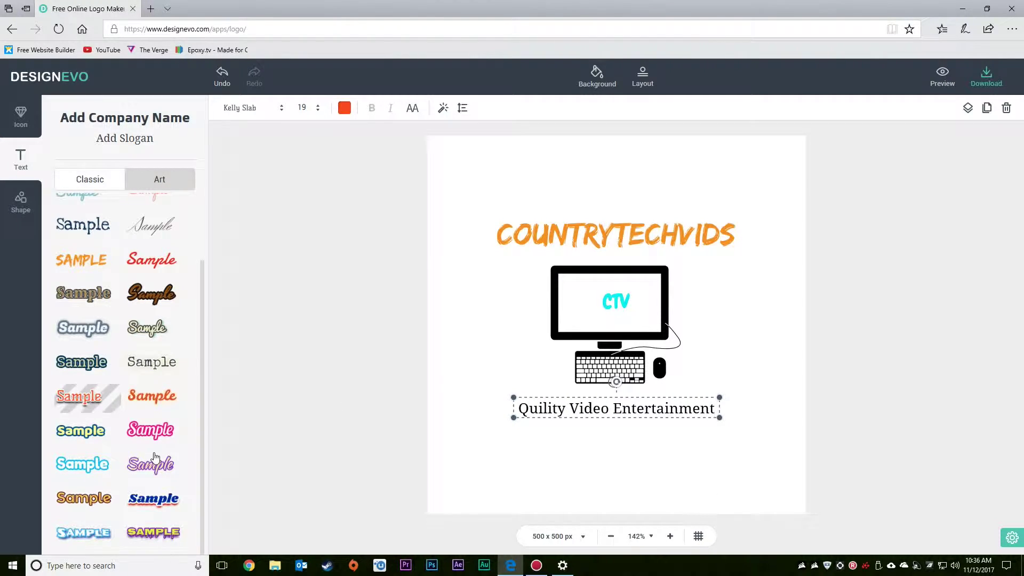
pyautogui.moveTo(711, 396); pyautogui.dragTo(755, 392)
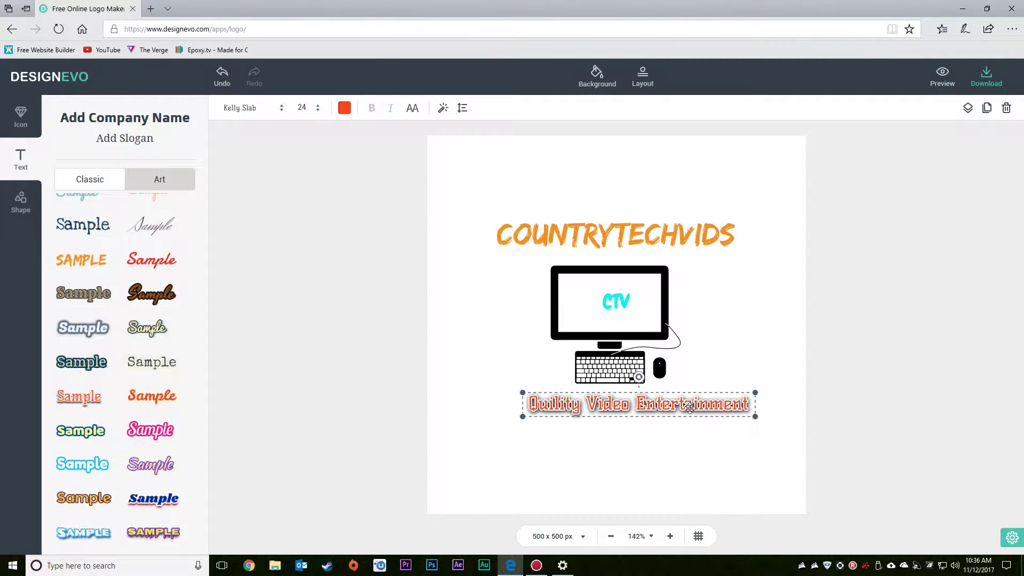
pyautogui.moveTo(686, 407); pyautogui.dragTo(661, 417)
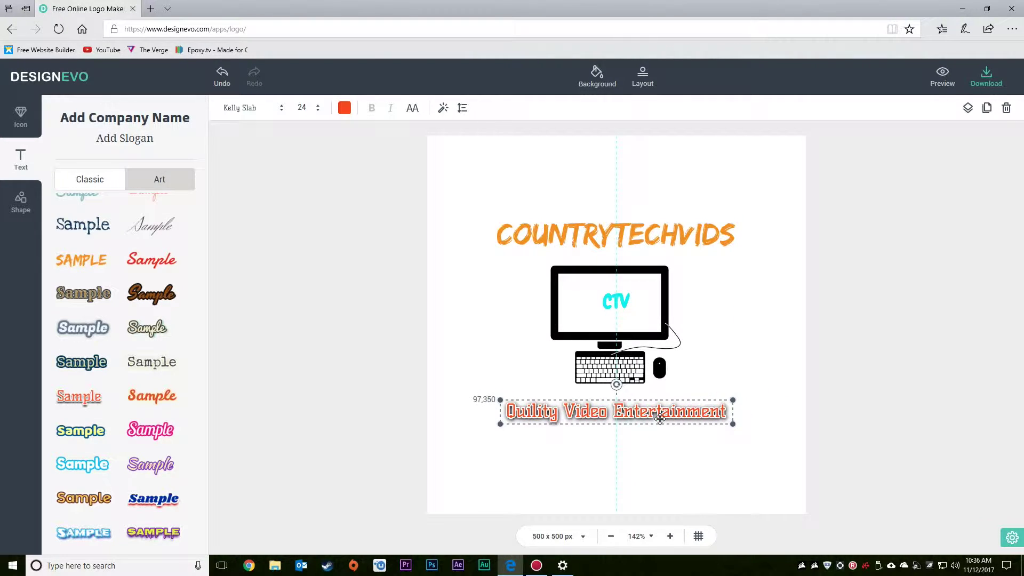
pyautogui.click(717, 377)
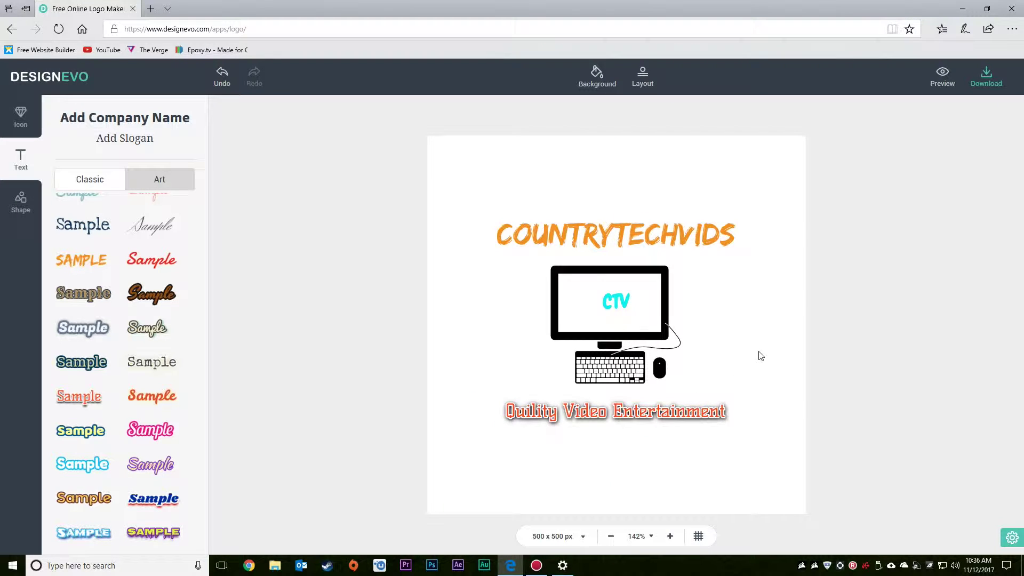
# Nudge the CTV text slightly left inside the monitor
pyautogui.click(21, 200)
pyautogui.click(614, 300)
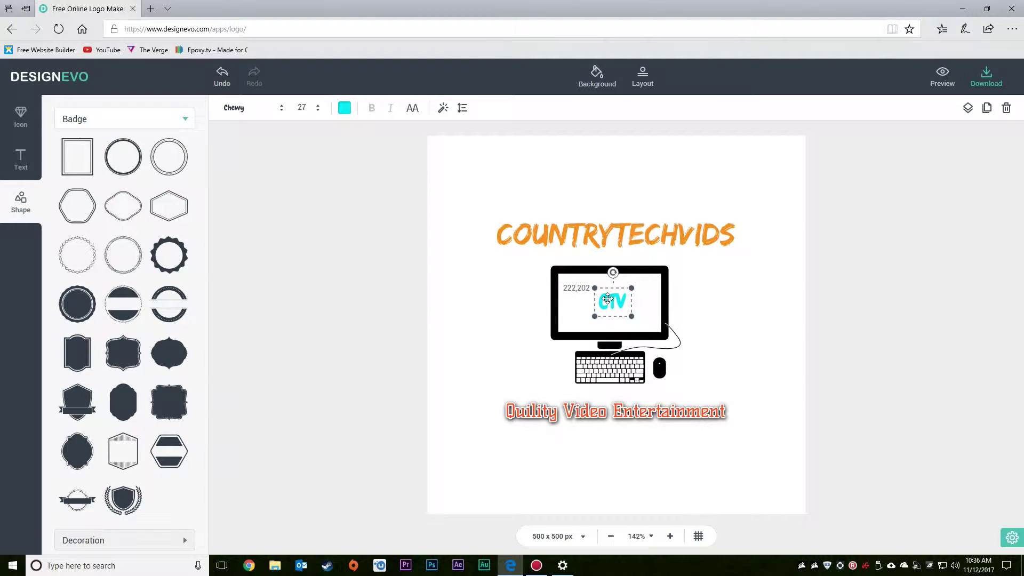
pyautogui.moveTo(608, 299); pyautogui.dragTo(604, 303)
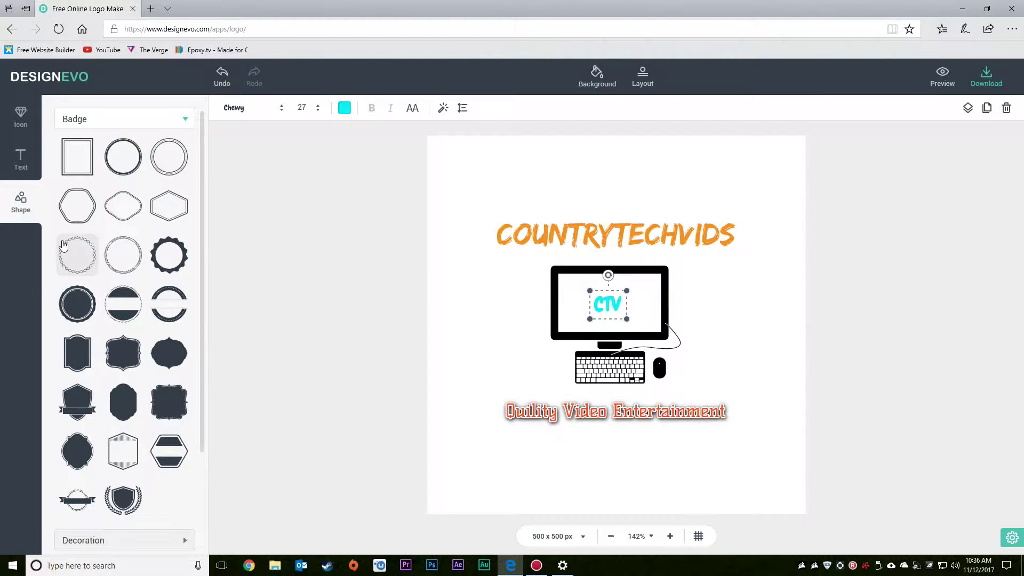
pyautogui.scroll(-3, 120, 465)
pyautogui.scroll(-2, 80, 400)
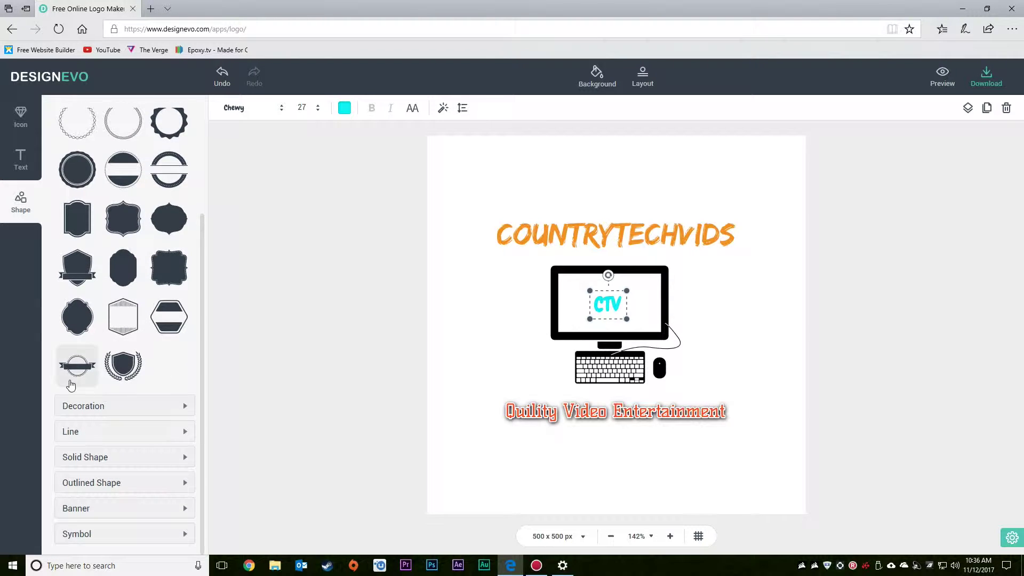
# Browse the Banner, Outlined and Solid shape categories, then the background options
pyautogui.click(89, 509)
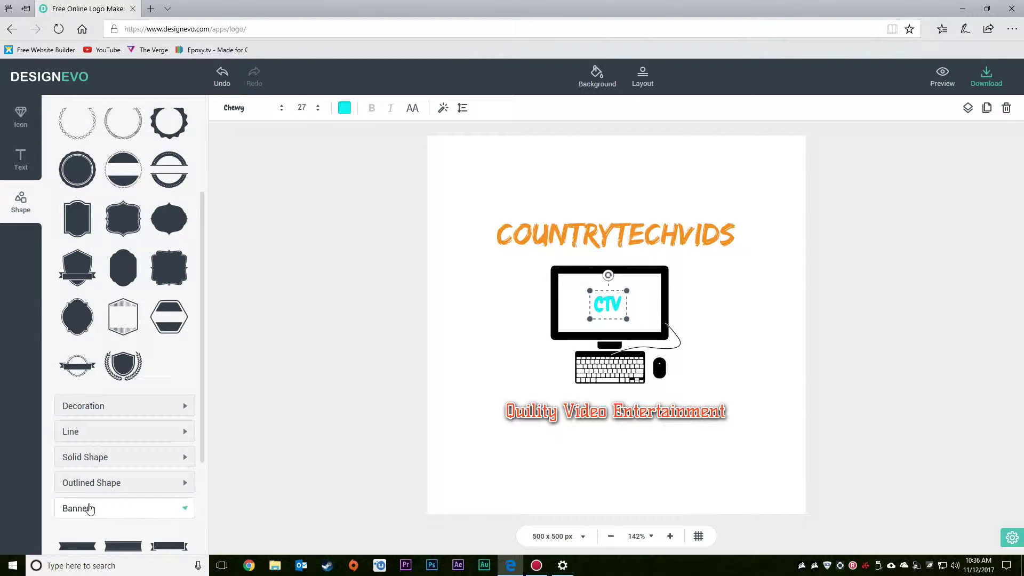
pyautogui.scroll(-2, 94, 485)
pyautogui.scroll(-3, 94, 480)
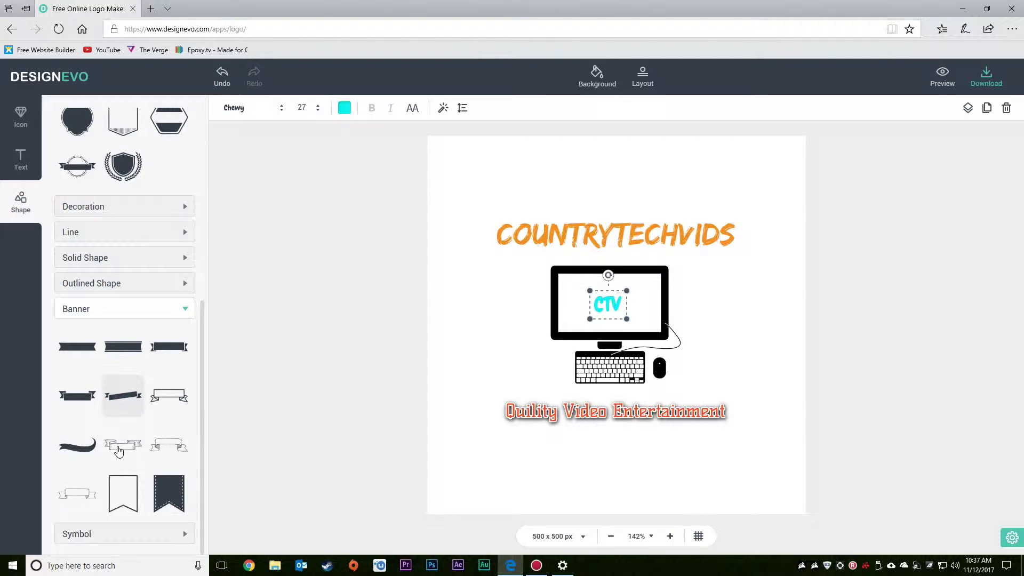
pyautogui.click(126, 284)
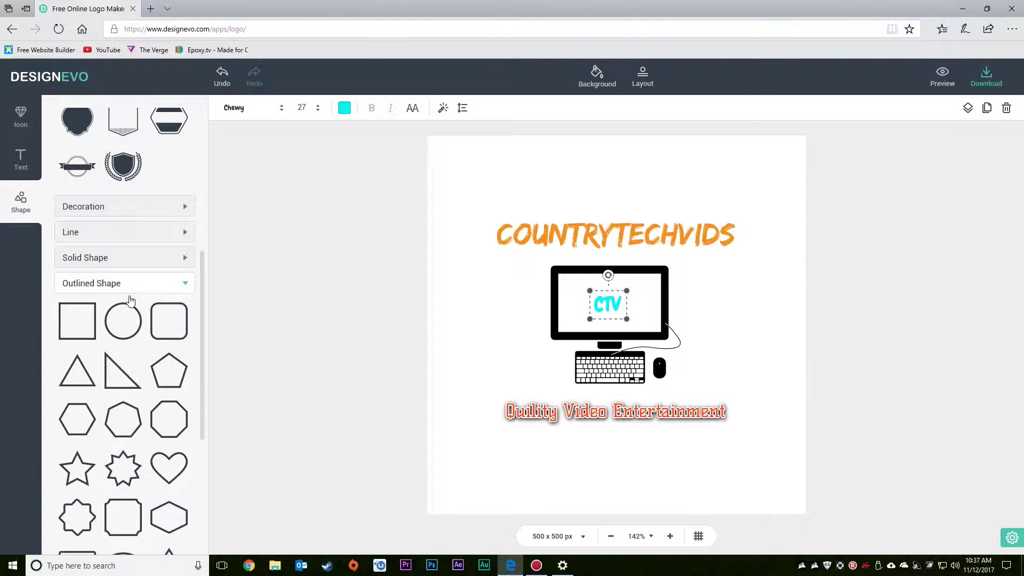
pyautogui.scroll(3, 118, 264)
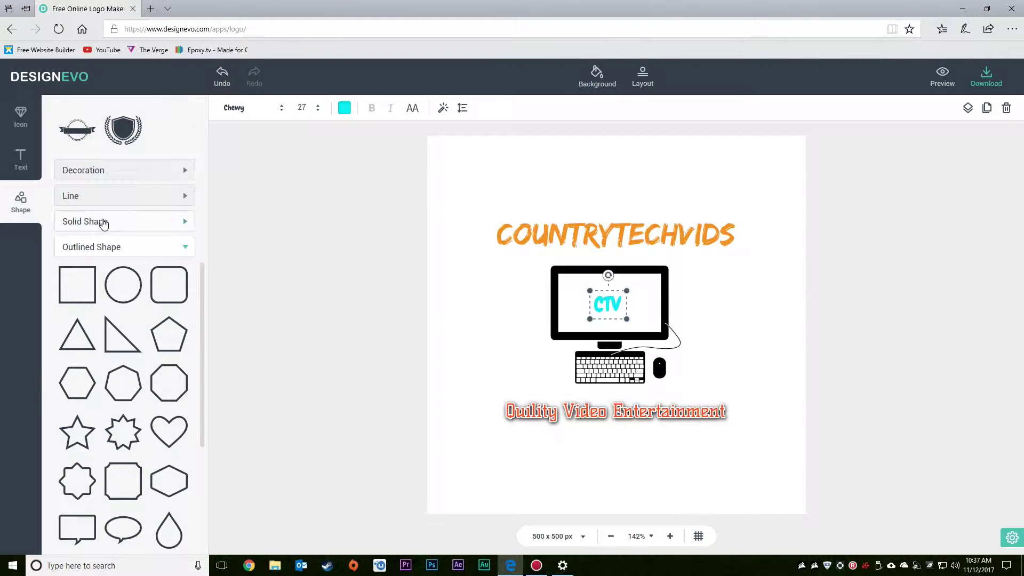
pyautogui.click(107, 222)
pyautogui.scroll(5, 136, 364)
pyautogui.scroll(3, 136, 321)
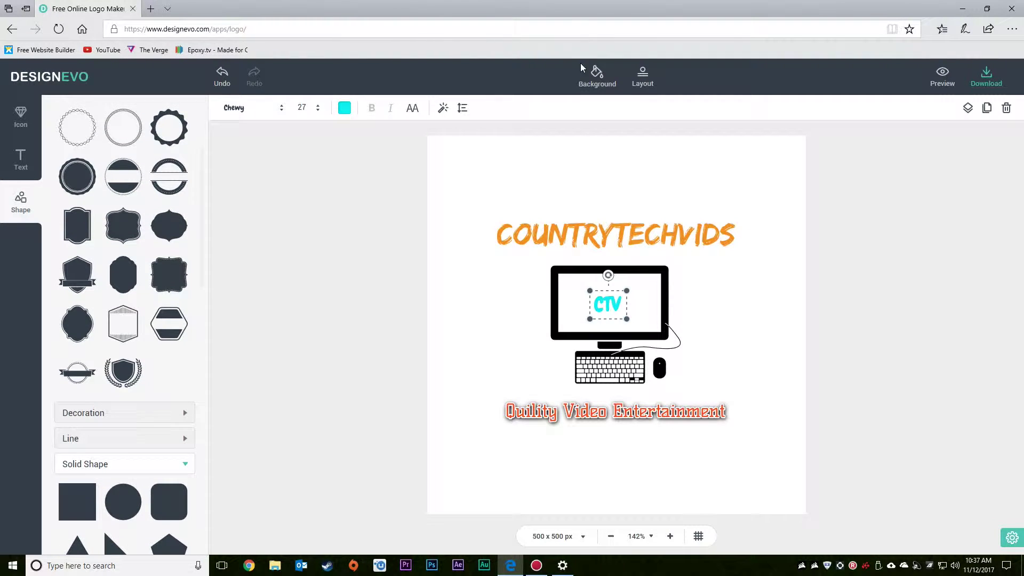
pyautogui.click(596, 74)
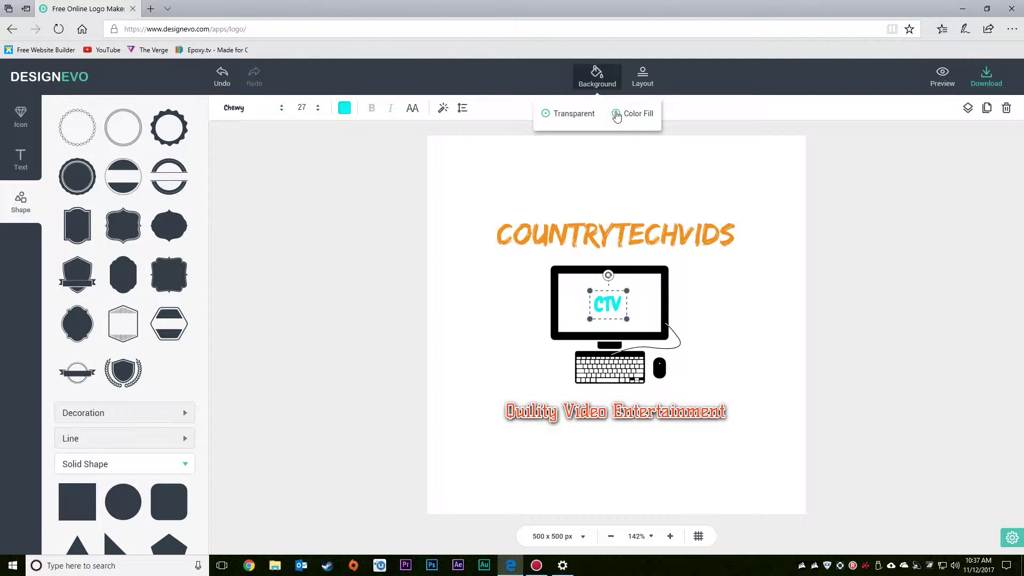
# Switch the background to a gradient fill with a red FA0000 top colour
pyautogui.click(617, 114)
pyautogui.click(619, 161)
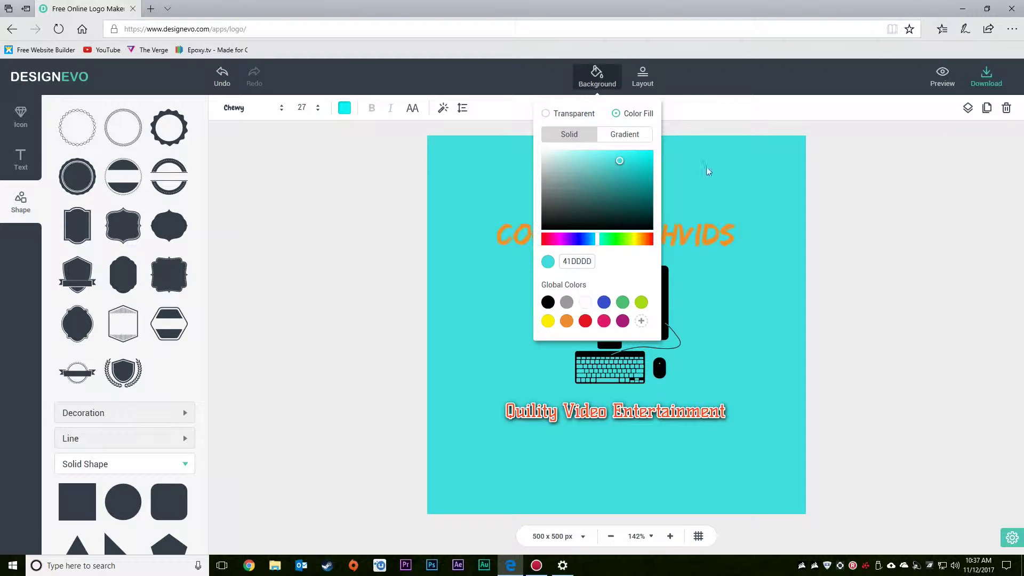
pyautogui.click(624, 134)
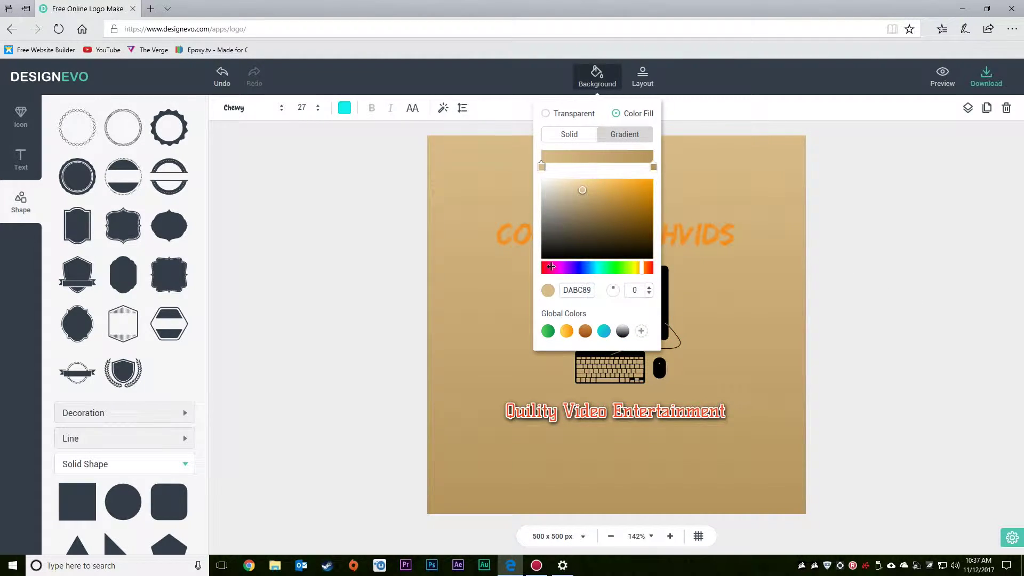
pyautogui.click(551, 268)
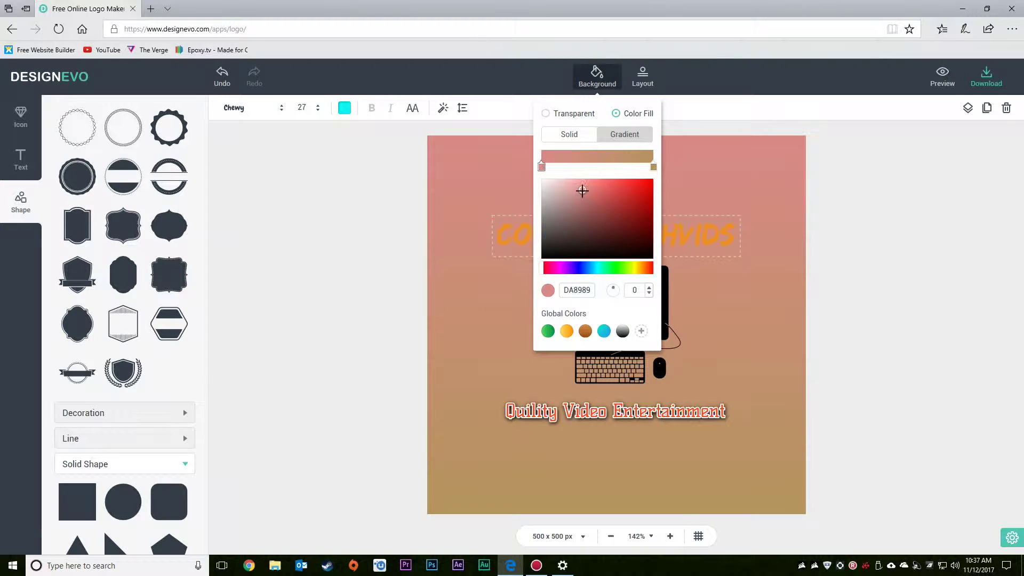
pyautogui.click(650, 182)
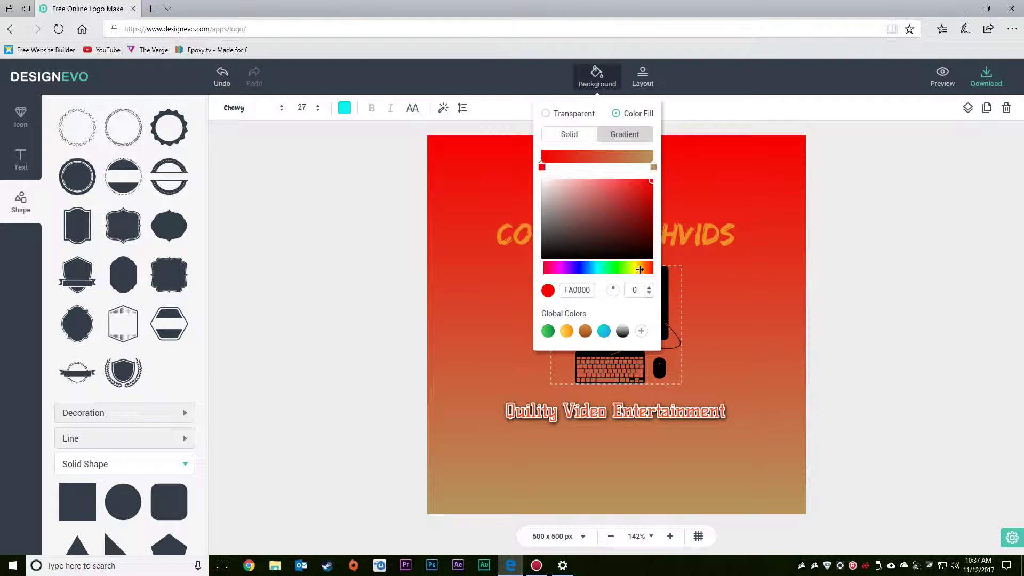
# Set the bottom gradient colour to bright green 24FF00
pyautogui.click(653, 165)
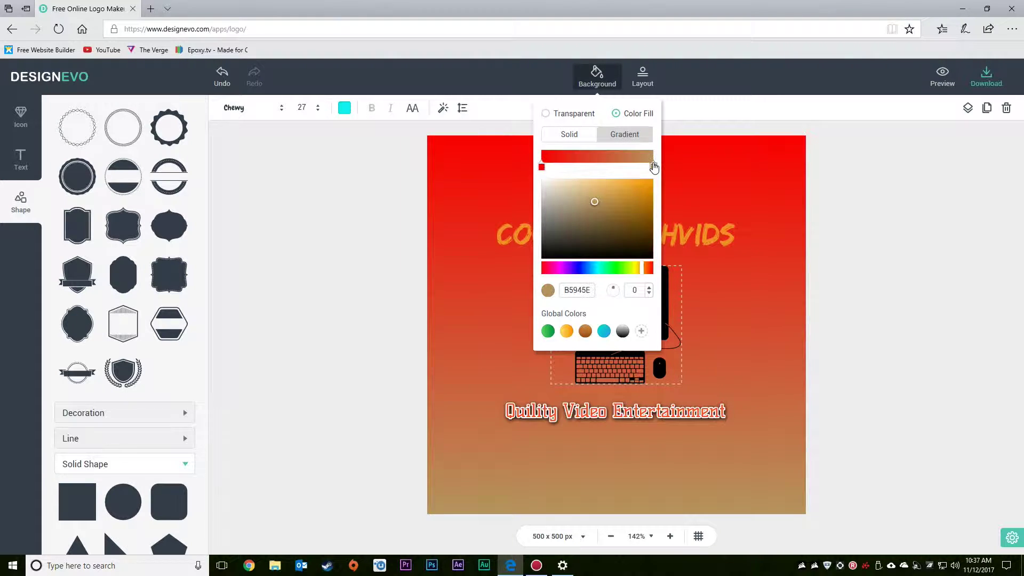
pyautogui.click(590, 268)
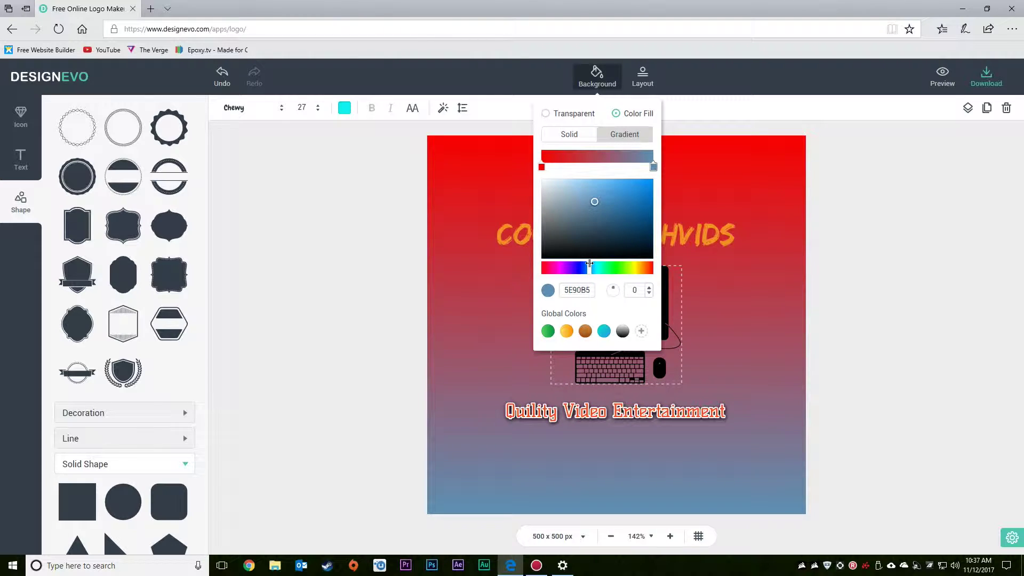
pyautogui.moveTo(591, 268)
pyautogui.mouseDown()
pyautogui.moveTo(636, 269)
pyautogui.moveTo(618, 273)
pyautogui.mouseUp()
pyautogui.moveTo(620, 198); pyautogui.dragTo(673, 177)
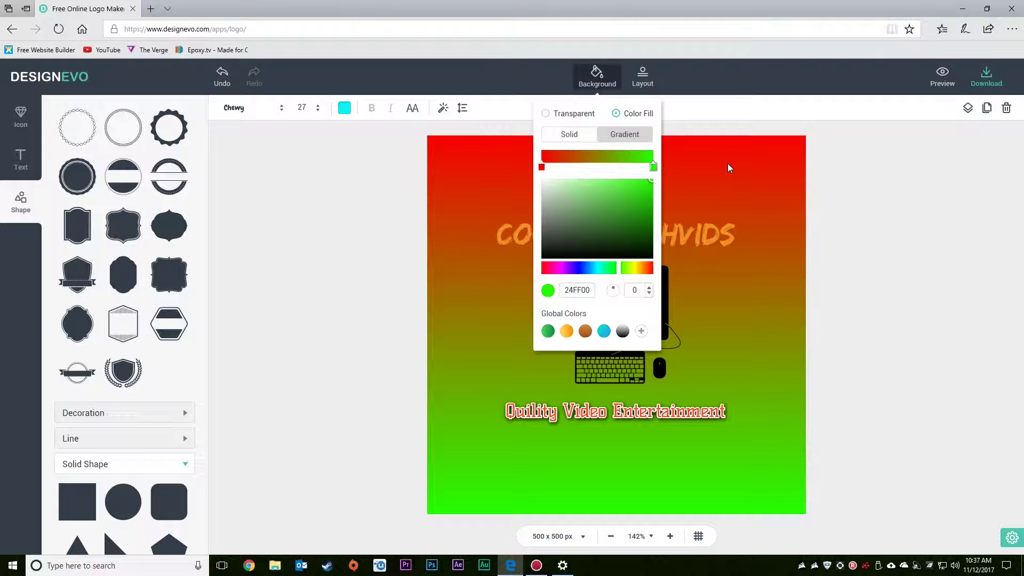
pyautogui.click(921, 270)
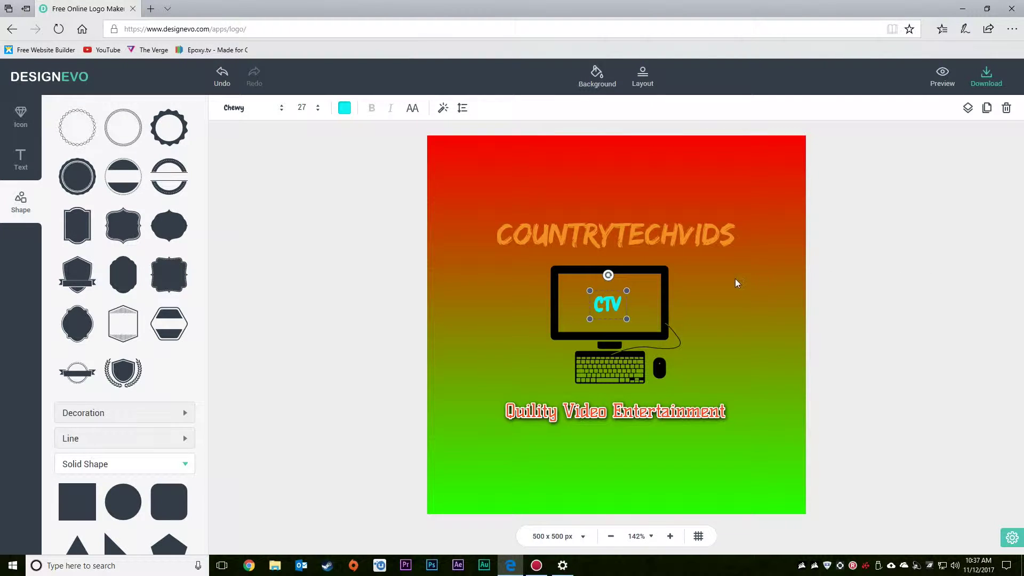
# Try logo layouts, settling on text stacked below the computer icon
pyautogui.click(784, 373)
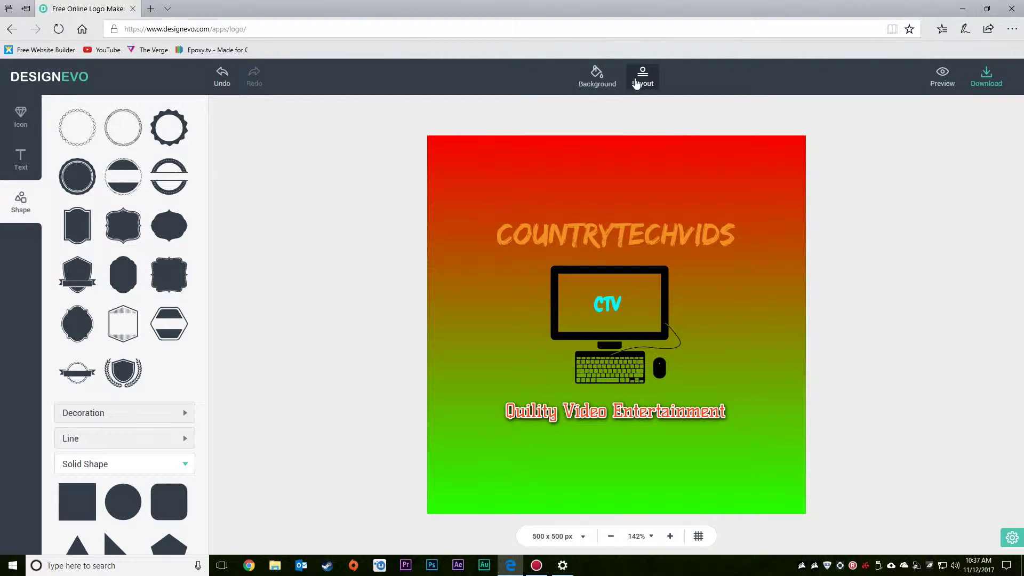
pyautogui.click(643, 77)
pyautogui.click(632, 114)
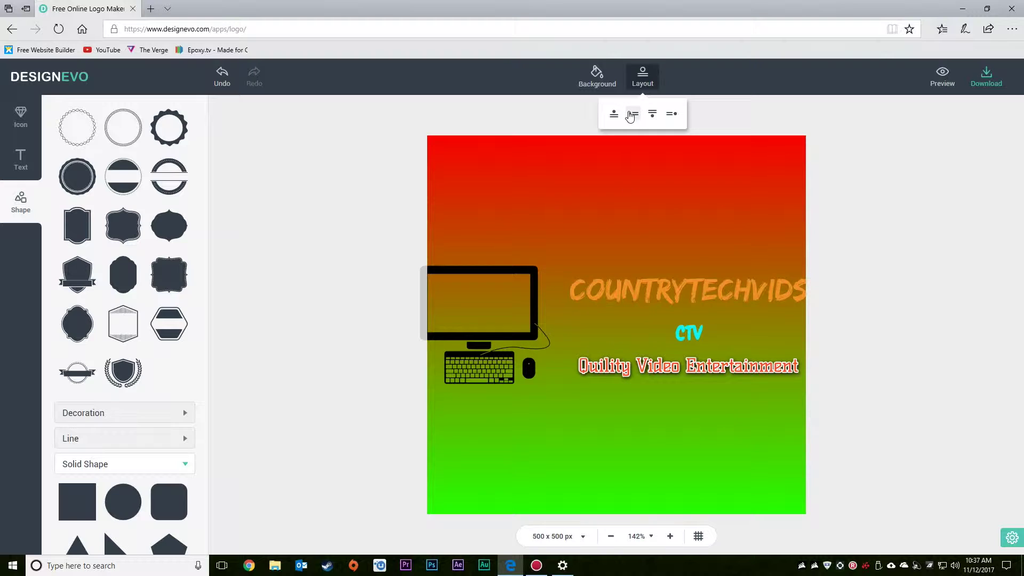
pyautogui.click(643, 77)
pyautogui.click(643, 77)
pyautogui.click(612, 114)
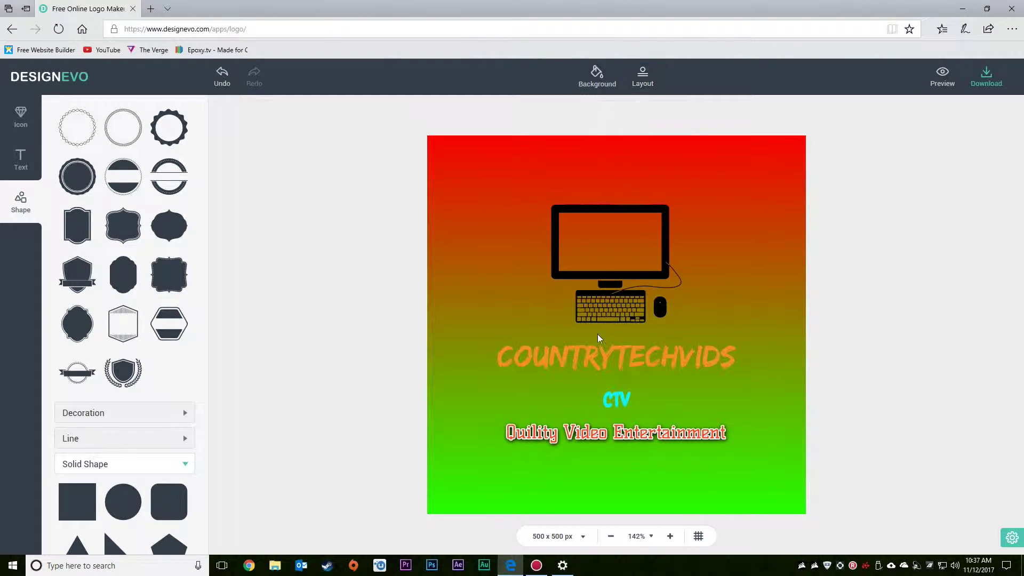
# Reposition the title just above the computer and the slogan just beneath it
pyautogui.moveTo(616, 357); pyautogui.dragTo(629, 167)
pyautogui.click(611, 240)
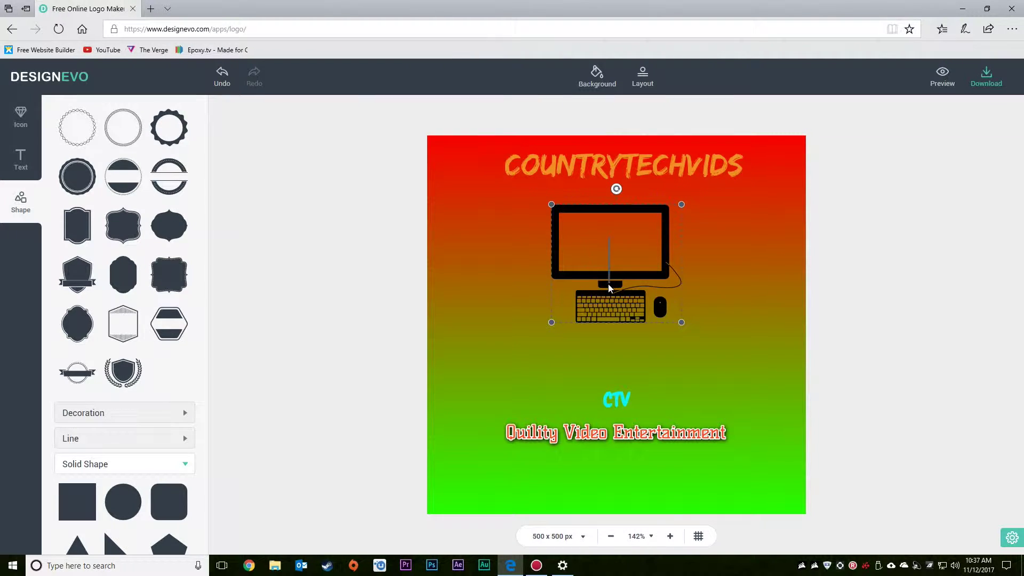
pyautogui.moveTo(618, 323)
pyautogui.mouseDown()
pyautogui.moveTo(620, 386)
pyautogui.moveTo(623, 312)
pyautogui.mouseUp()
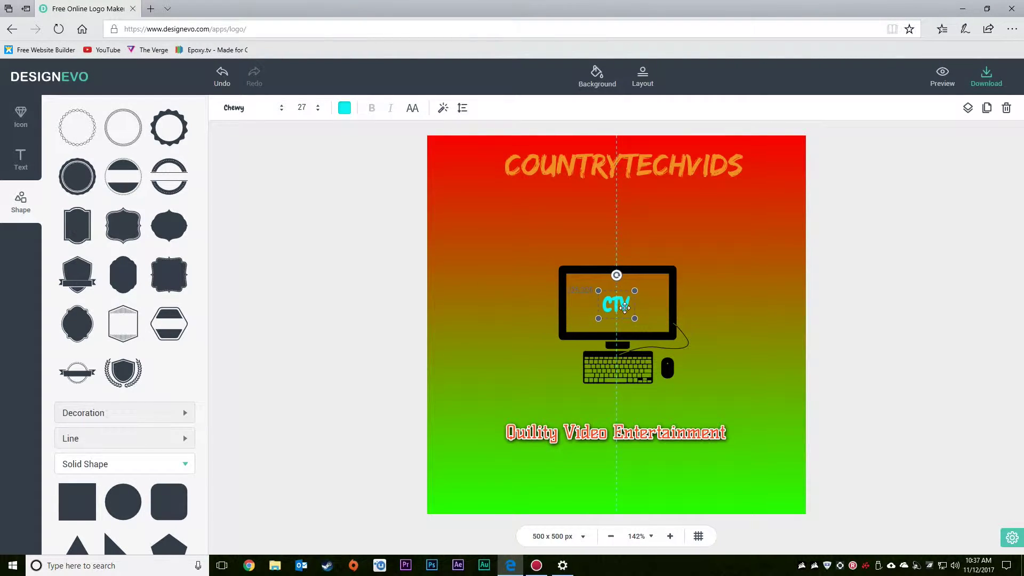
pyautogui.moveTo(636, 432); pyautogui.dragTo(644, 404)
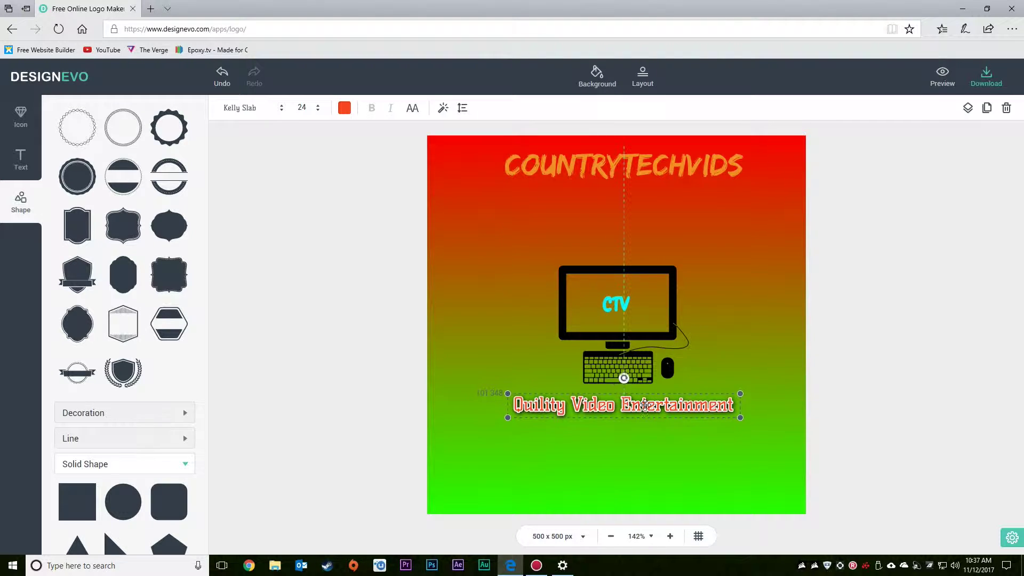
pyautogui.moveTo(632, 166); pyautogui.dragTo(630, 234)
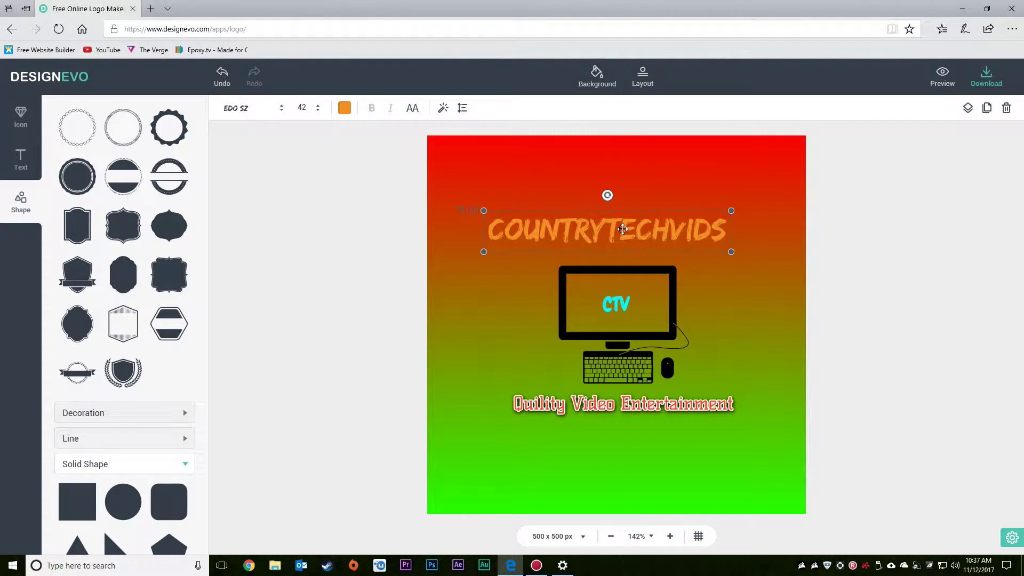
pyautogui.click(904, 200)
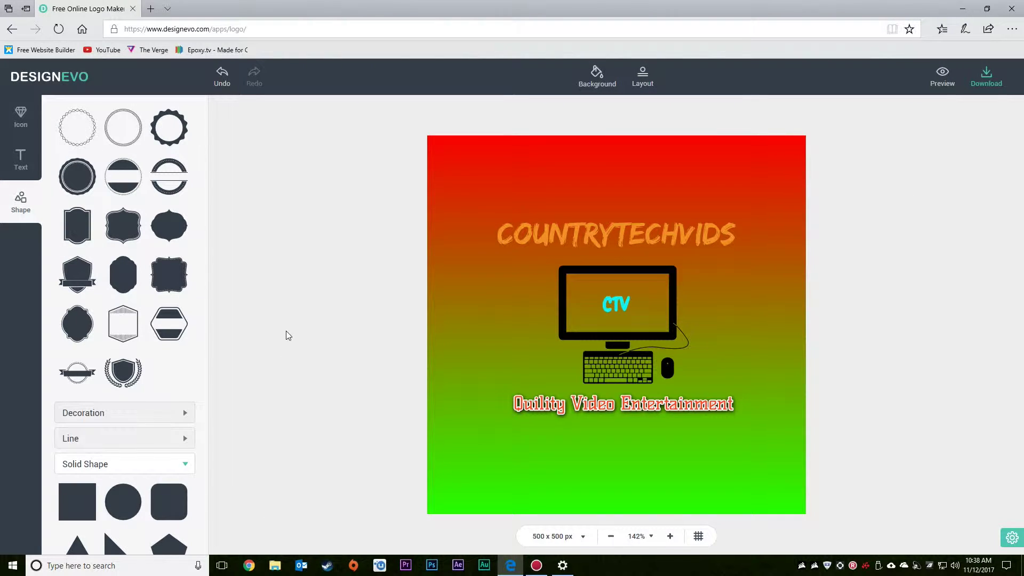
pyautogui.scroll(-8, 128, 320)
pyautogui.scroll(-6, 125, 309)
pyautogui.scroll(-5, 126, 309)
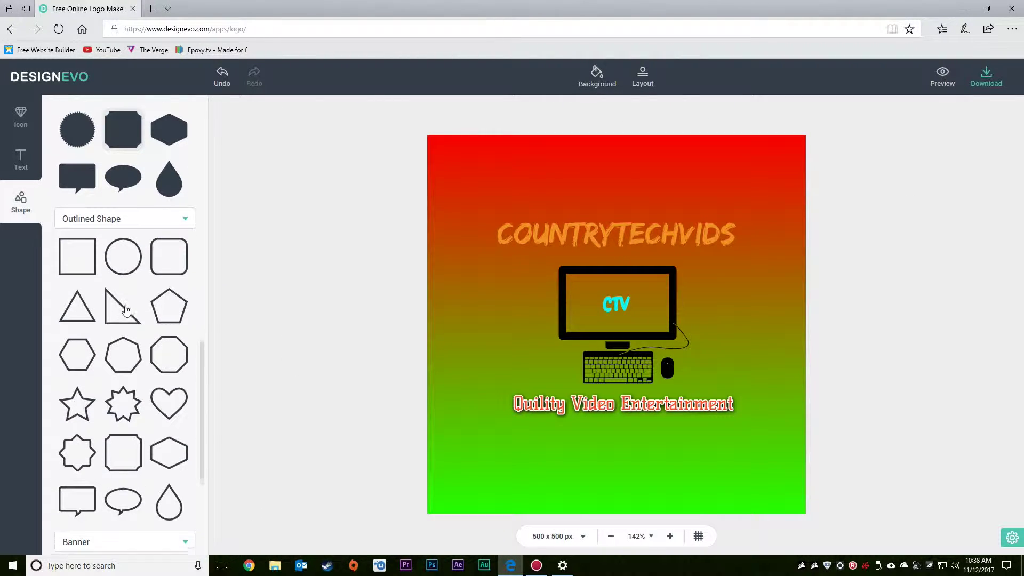
pyautogui.scroll(-5, 125, 310)
pyautogui.scroll(-2, 126, 312)
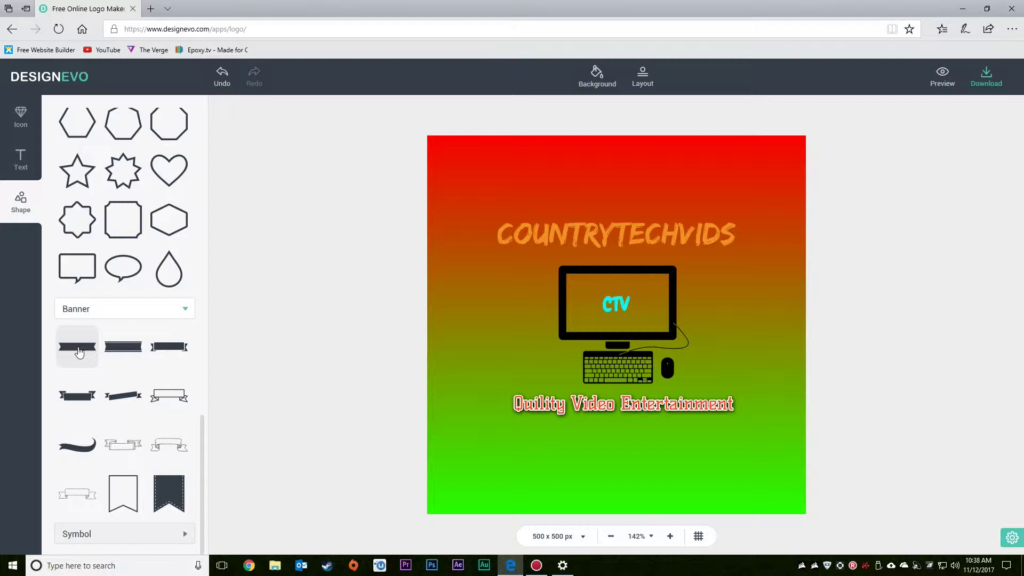
# Add a solid banner shape, sized and positioned just beneath the slogan
pyautogui.click(79, 353)
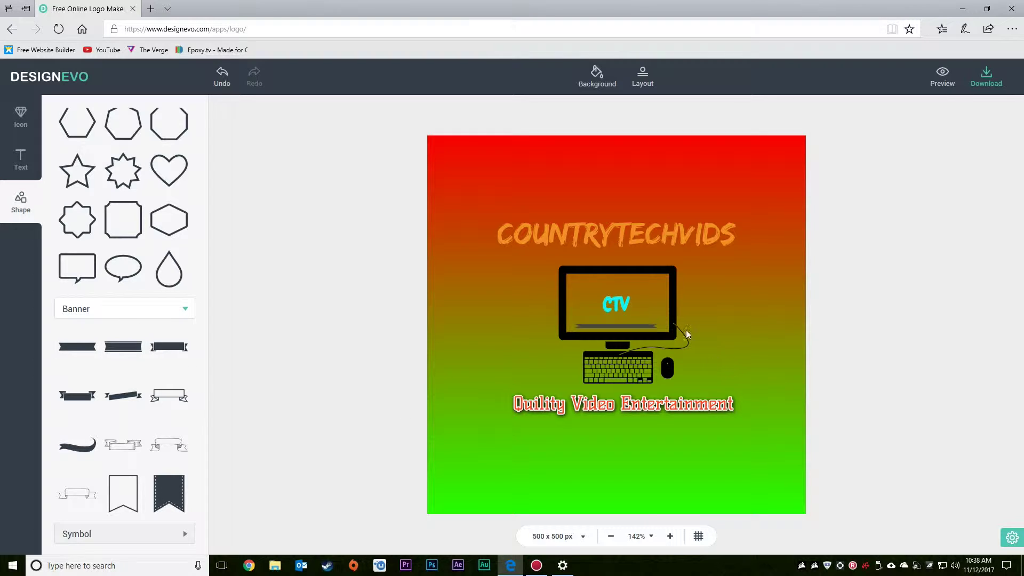
pyautogui.click(610, 326)
pyautogui.moveTo(609, 326); pyautogui.dragTo(575, 398)
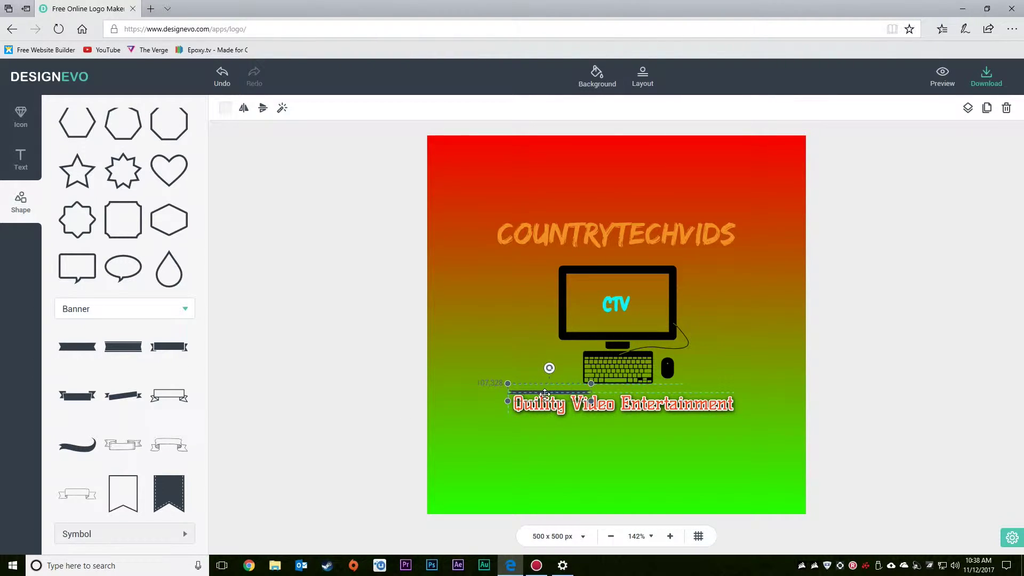
pyautogui.moveTo(644, 408)
pyautogui.mouseDown()
pyautogui.moveTo(672, 440)
pyautogui.moveTo(764, 448)
pyautogui.mouseUp()
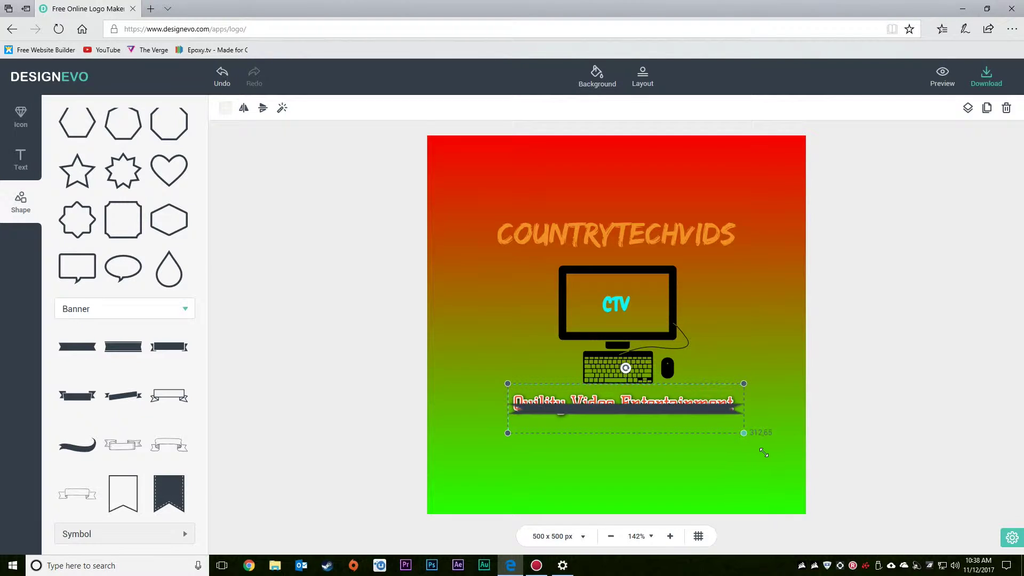
pyautogui.moveTo(507, 384); pyautogui.dragTo(516, 385)
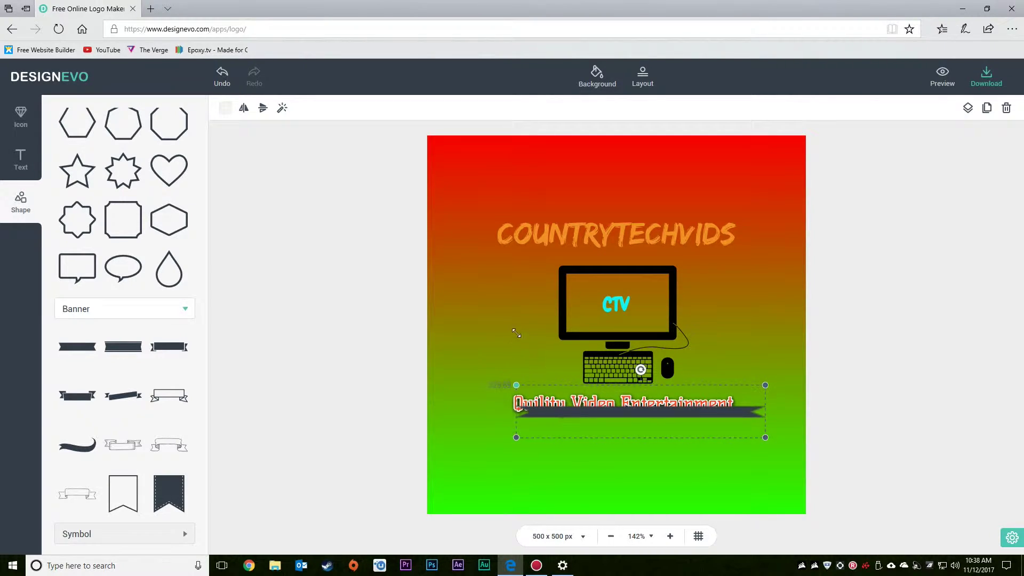
pyautogui.moveTo(597, 413); pyautogui.dragTo(574, 424)
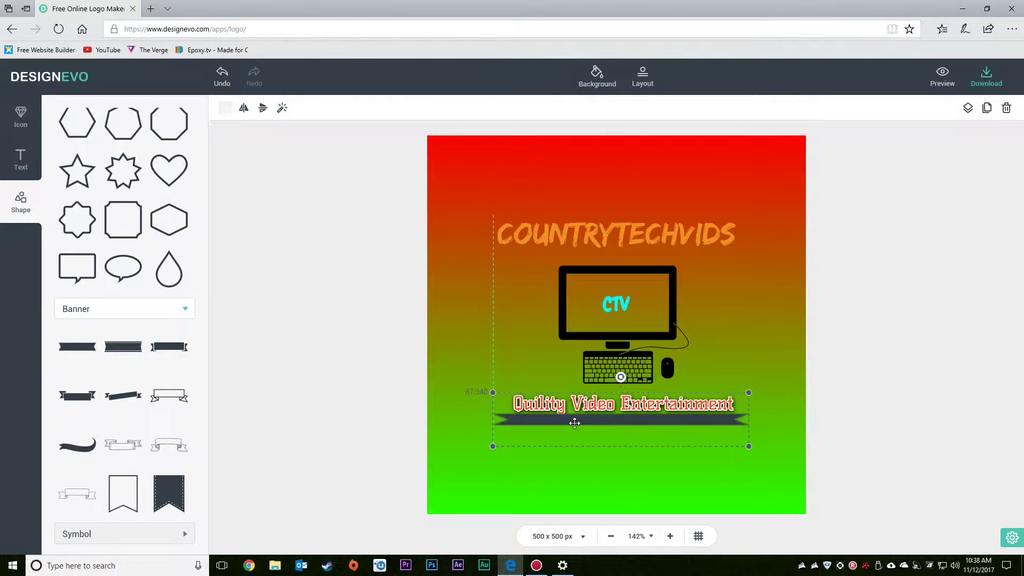
pyautogui.click(947, 428)
pyautogui.click(562, 418)
# Preview the logo on business card, letterhead, T-shirt and office mockups, then close the preview
pyautogui.click(954, 80)
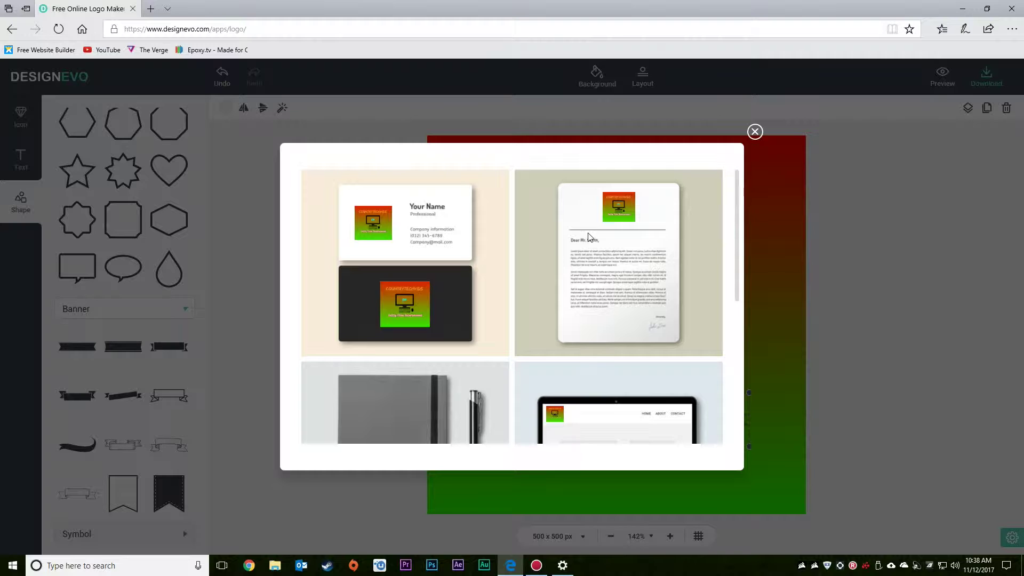
pyautogui.scroll(-3, 444, 288)
pyautogui.scroll(-3, 442, 296)
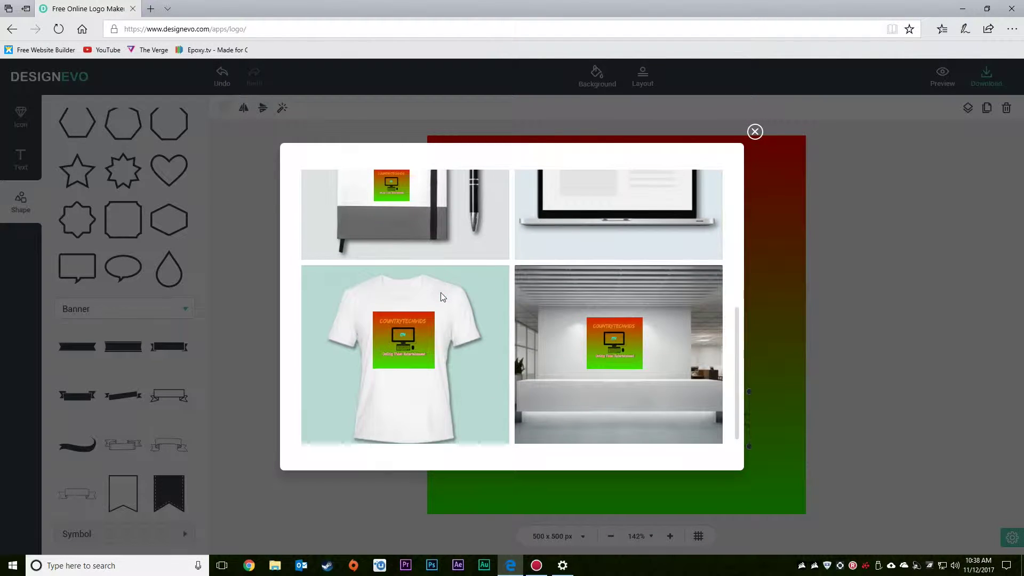
pyautogui.scroll(3, 444, 290)
pyautogui.scroll(4, 444, 290)
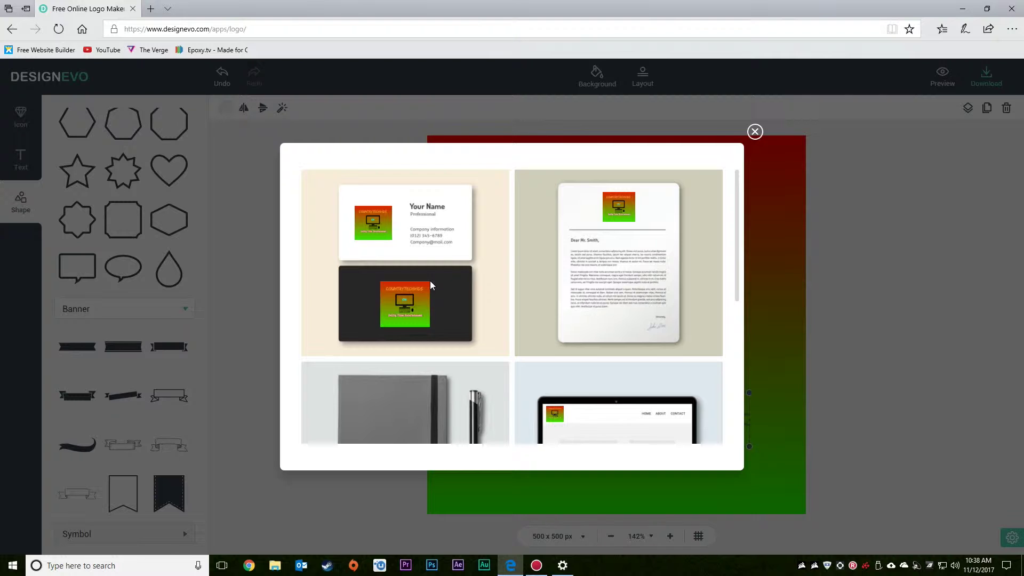
pyautogui.click(755, 132)
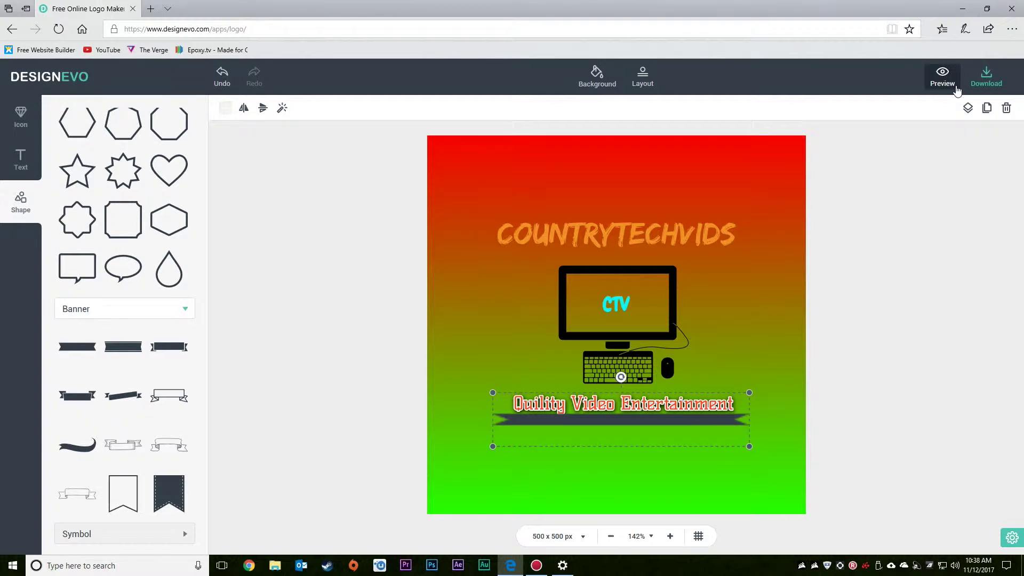
# From the Download dialog, log in to Twitter and tweet the DesignEvo credit link
pyautogui.click(987, 76)
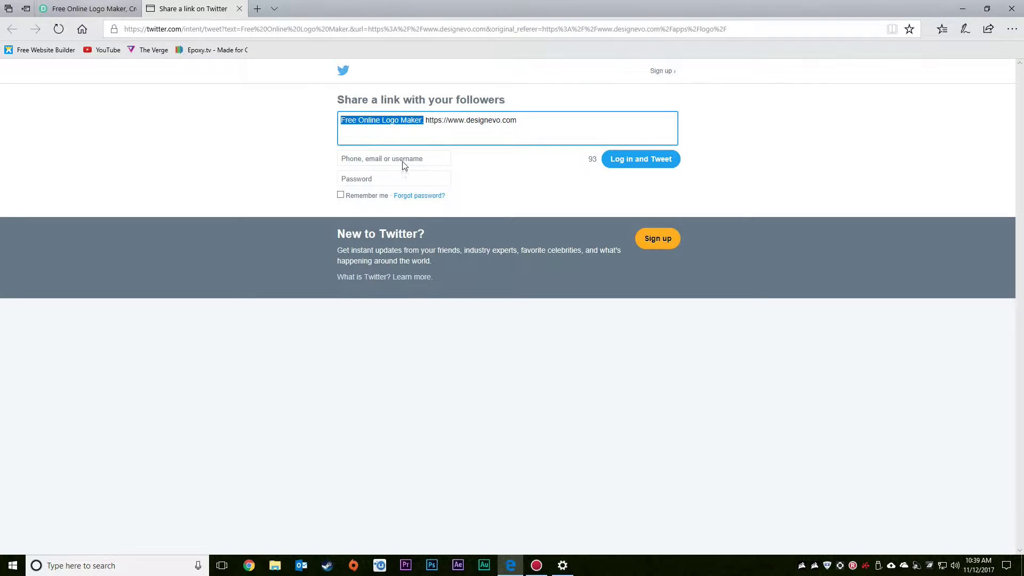
pyautogui.click(403, 163)
pyautogui.write('coun')
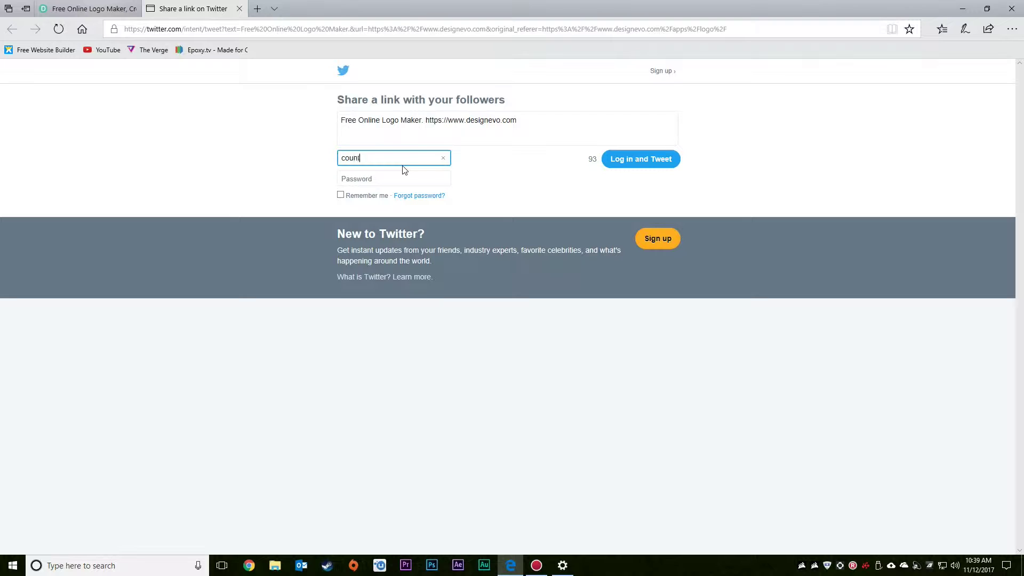
pyautogui.write('trytechvids')
pyautogui.click(390, 179)
pyautogui.write('******')
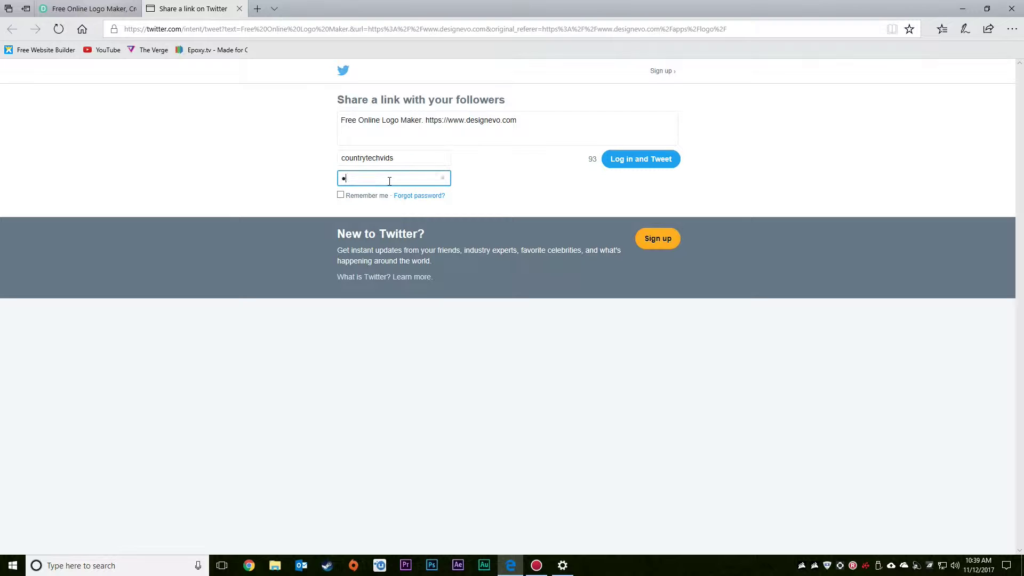
pyautogui.write('****')
pyautogui.click(640, 159)
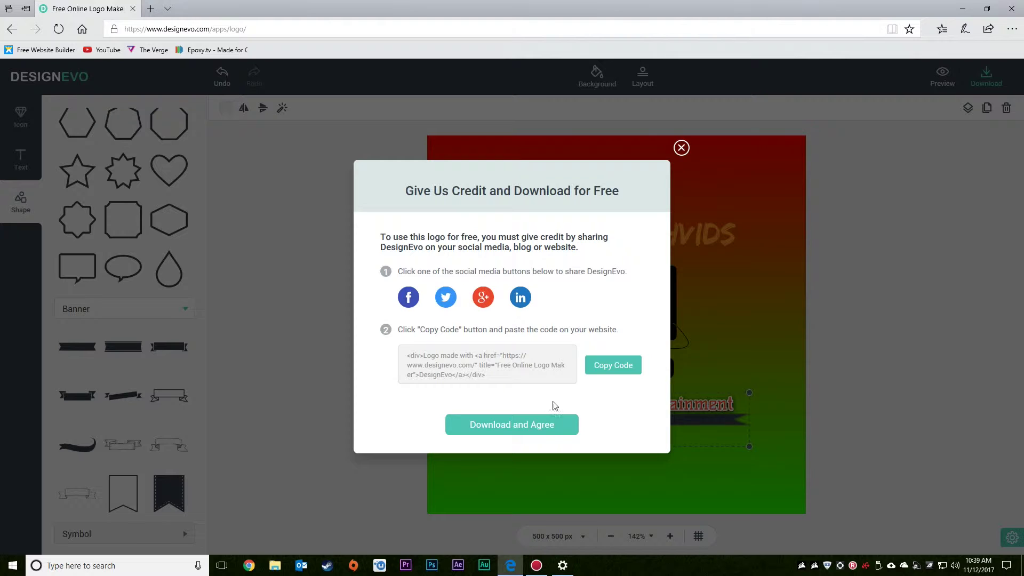
# Agree to the download terms and save designevo.zip into Downloads via Edge's Save as
pyautogui.click(530, 424)
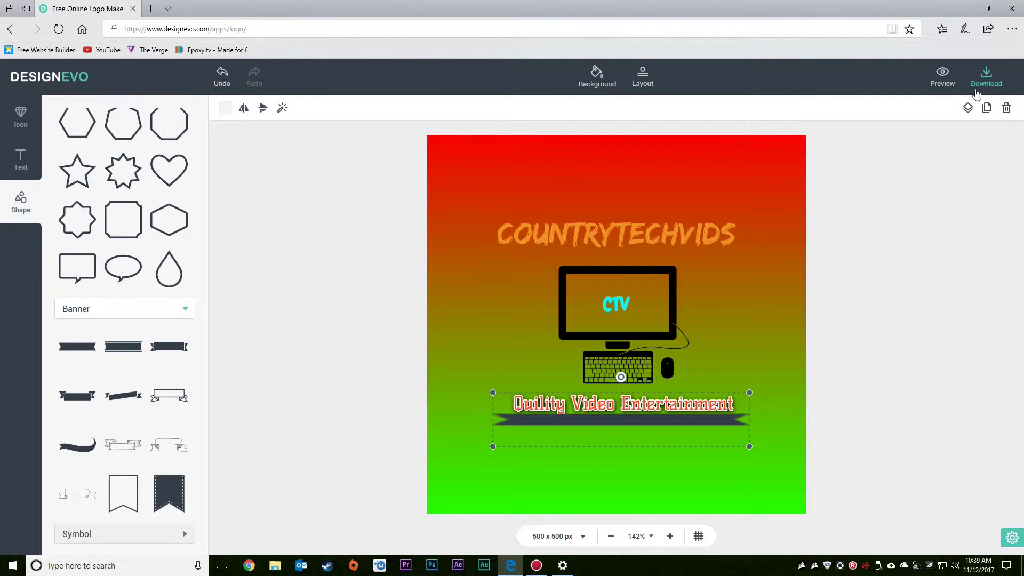
pyautogui.click(986, 78)
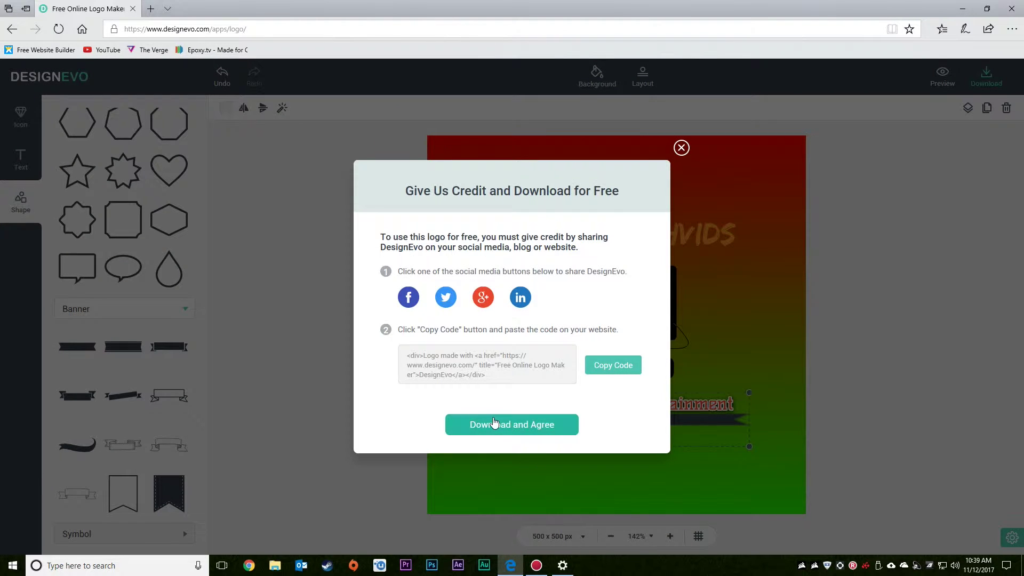
pyautogui.click(496, 433)
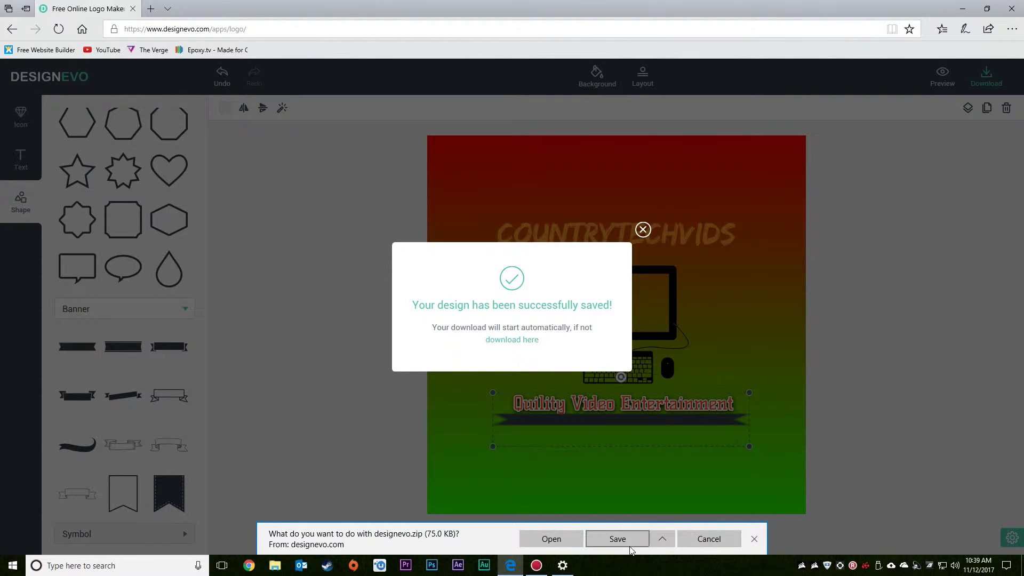
pyautogui.click(663, 539)
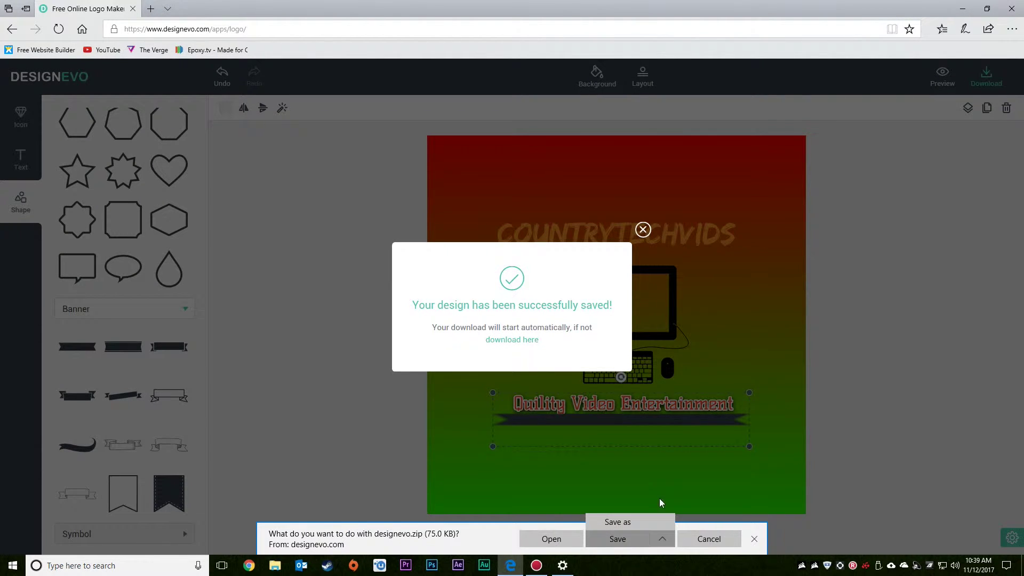
pyautogui.click(608, 524)
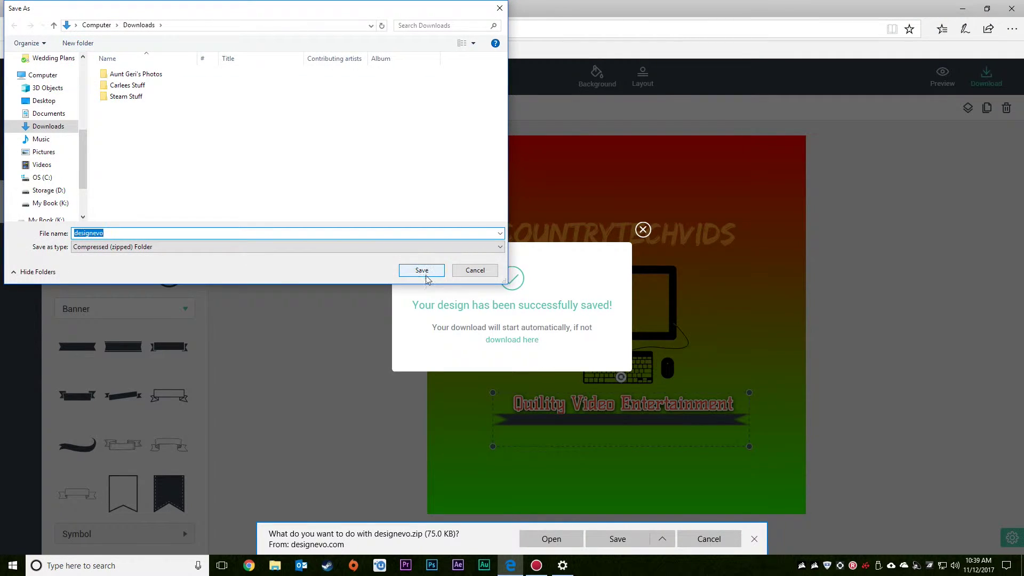
pyautogui.click(421, 270)
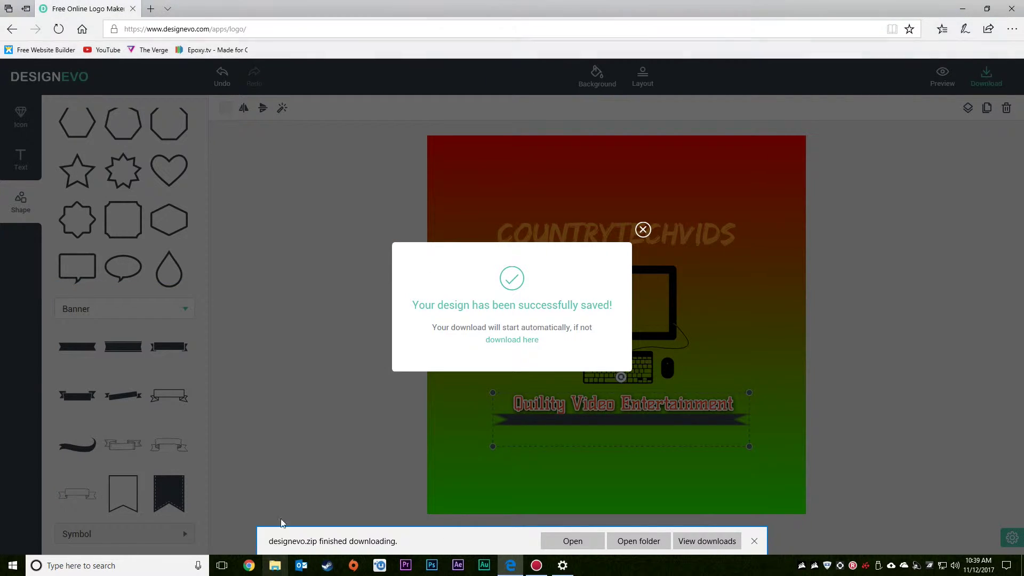
# Open designevo.zip in Downloads, view DesignEvo.jpg, then close Photos and minimize Explorer
pyautogui.click(275, 565)
pyautogui.click(241, 110)
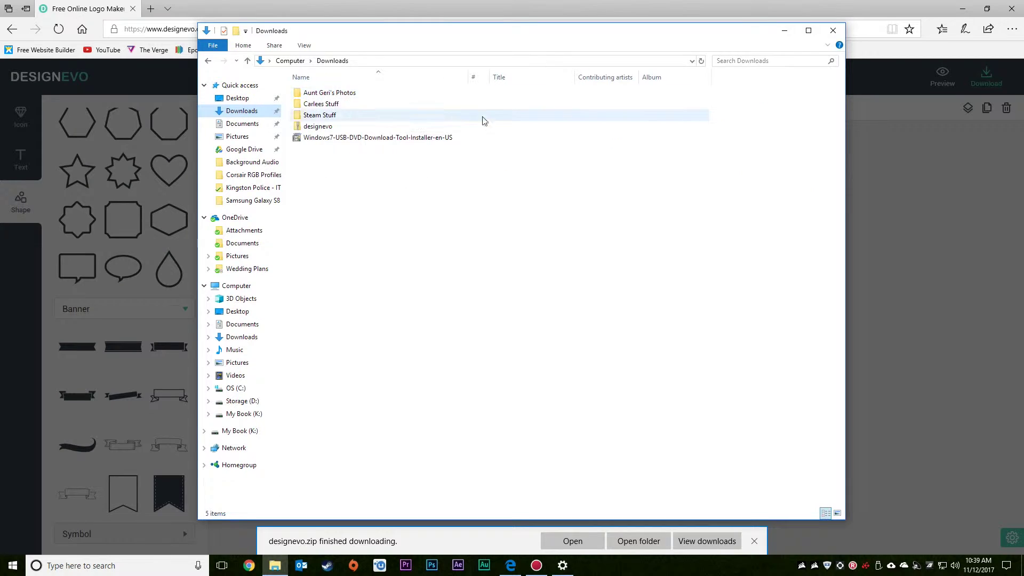
pyautogui.doubleClick(318, 125)
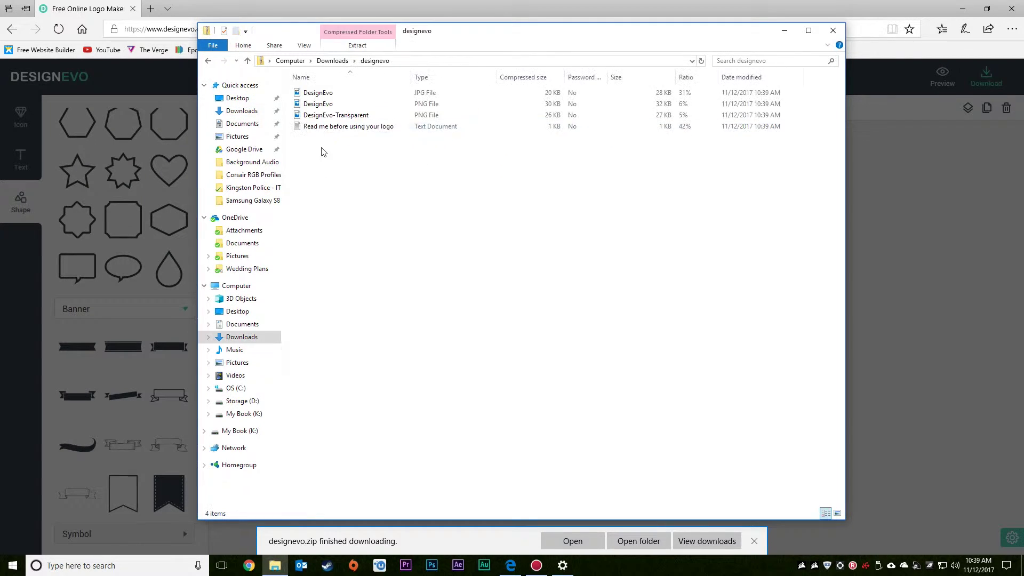
pyautogui.click(318, 93)
pyautogui.click(318, 93)
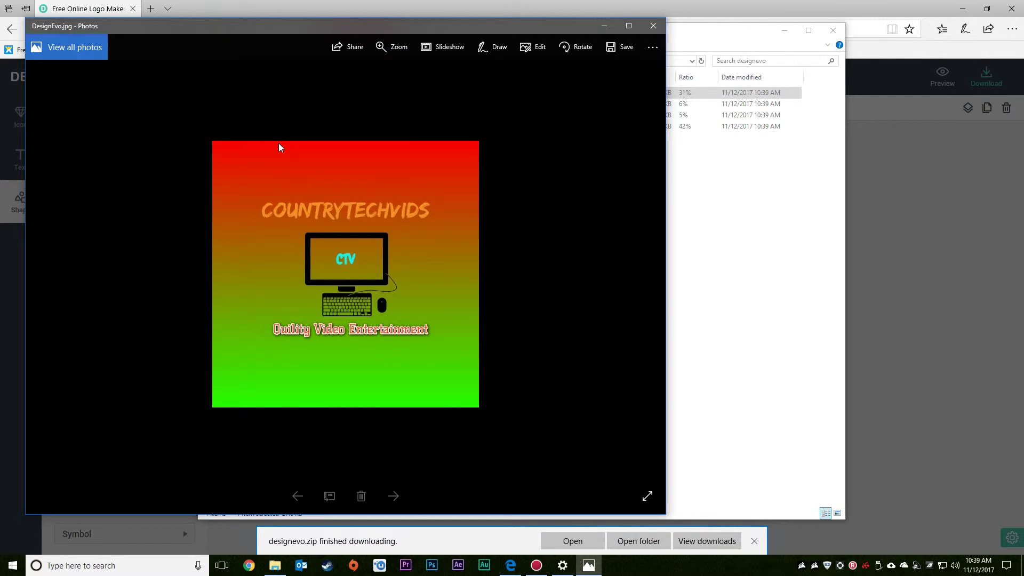
pyautogui.click(653, 26)
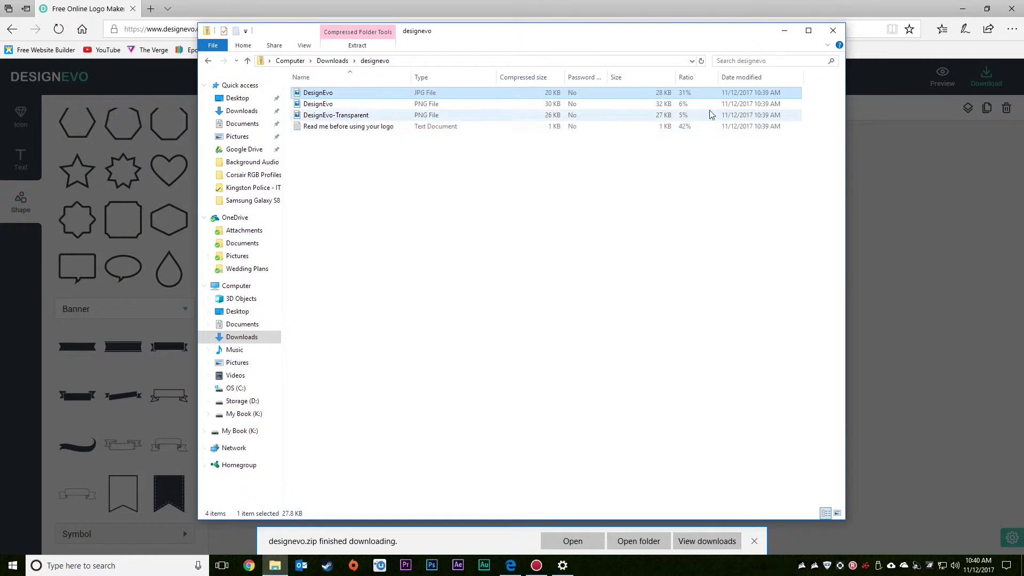
pyautogui.click(789, 31)
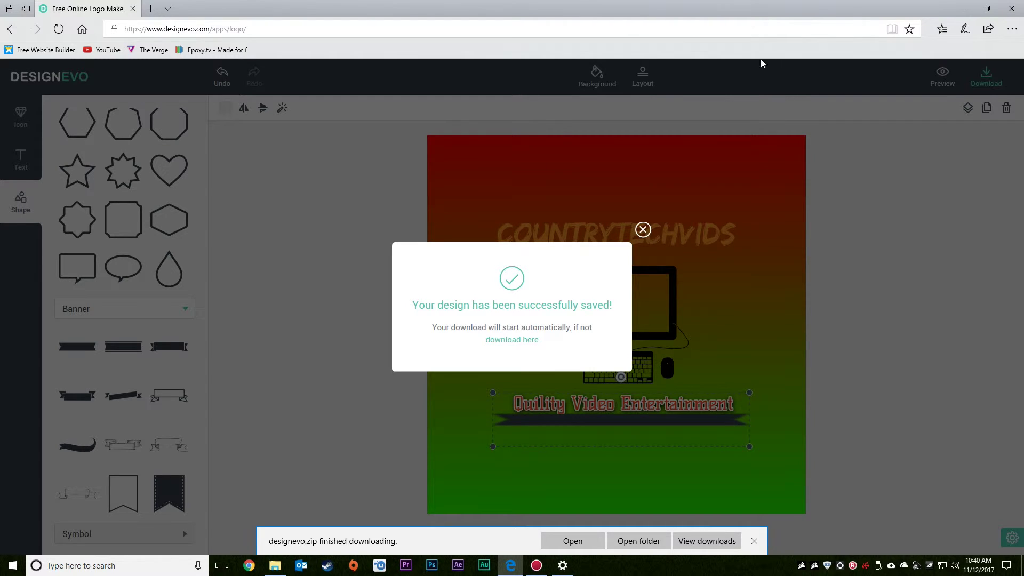
# Close the design-saved success message to reveal the finished gradient logo
pyautogui.click(643, 229)
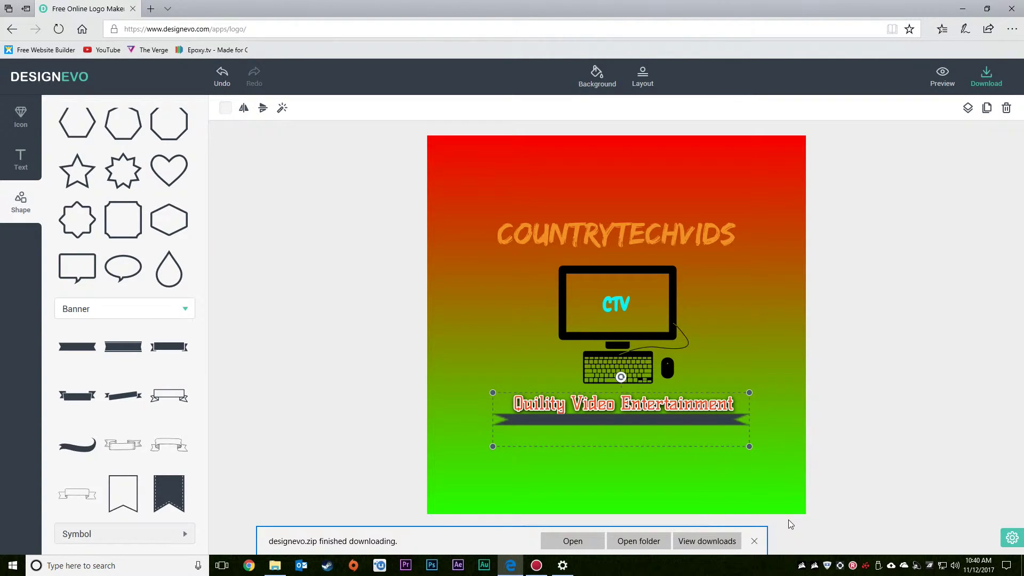